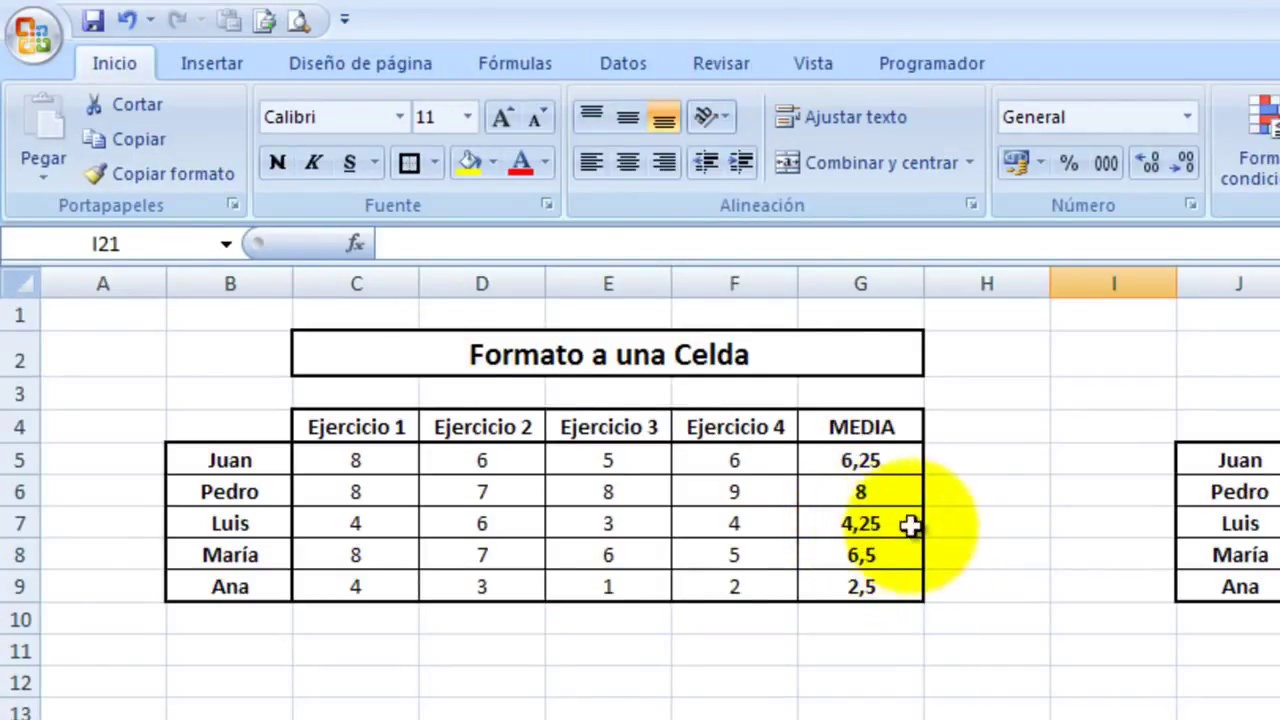
# Start a conditional formatting rule on cell G7 that highlights values less than 5.
pyautogui.click(880, 523)
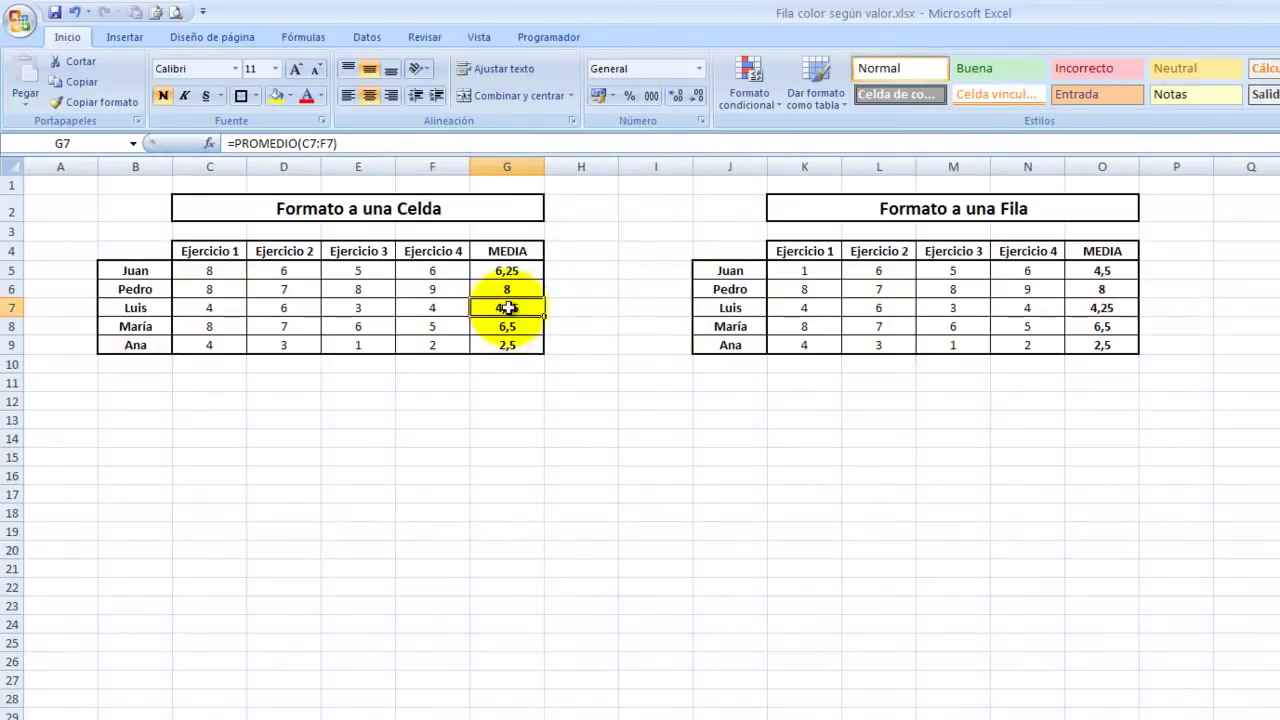
pyautogui.click(772, 104)
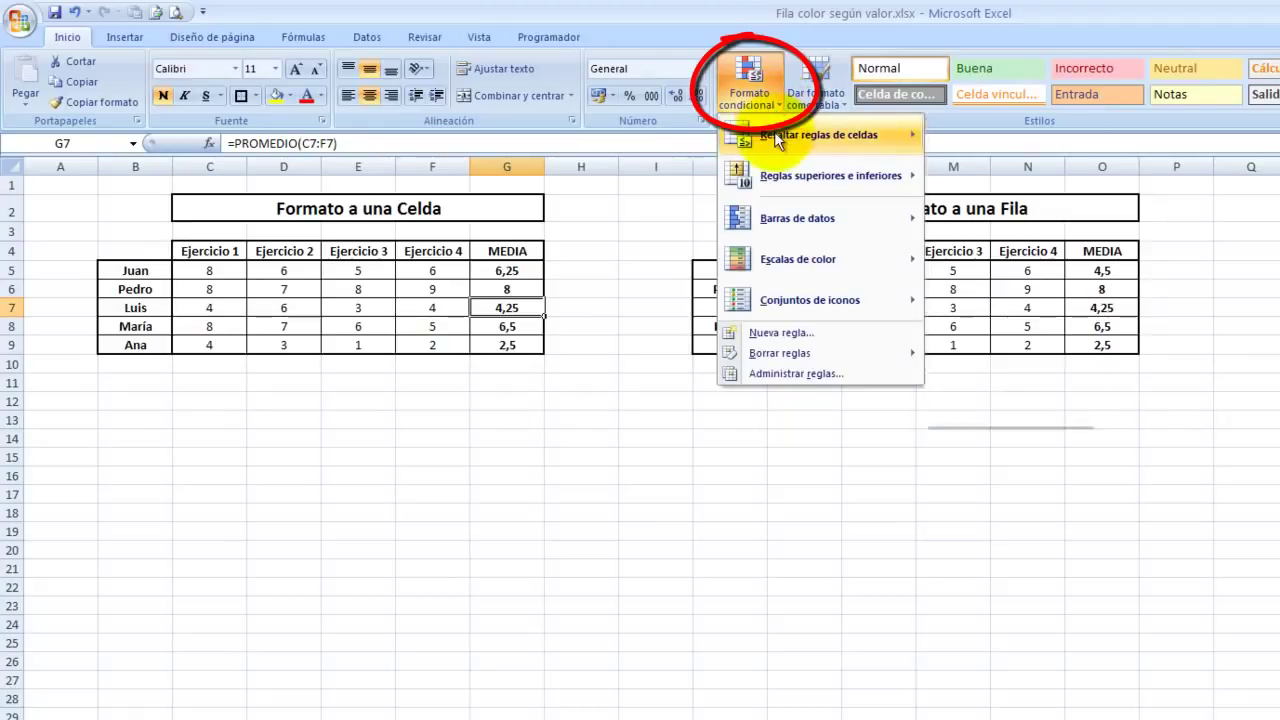
pyautogui.moveTo(774, 131)
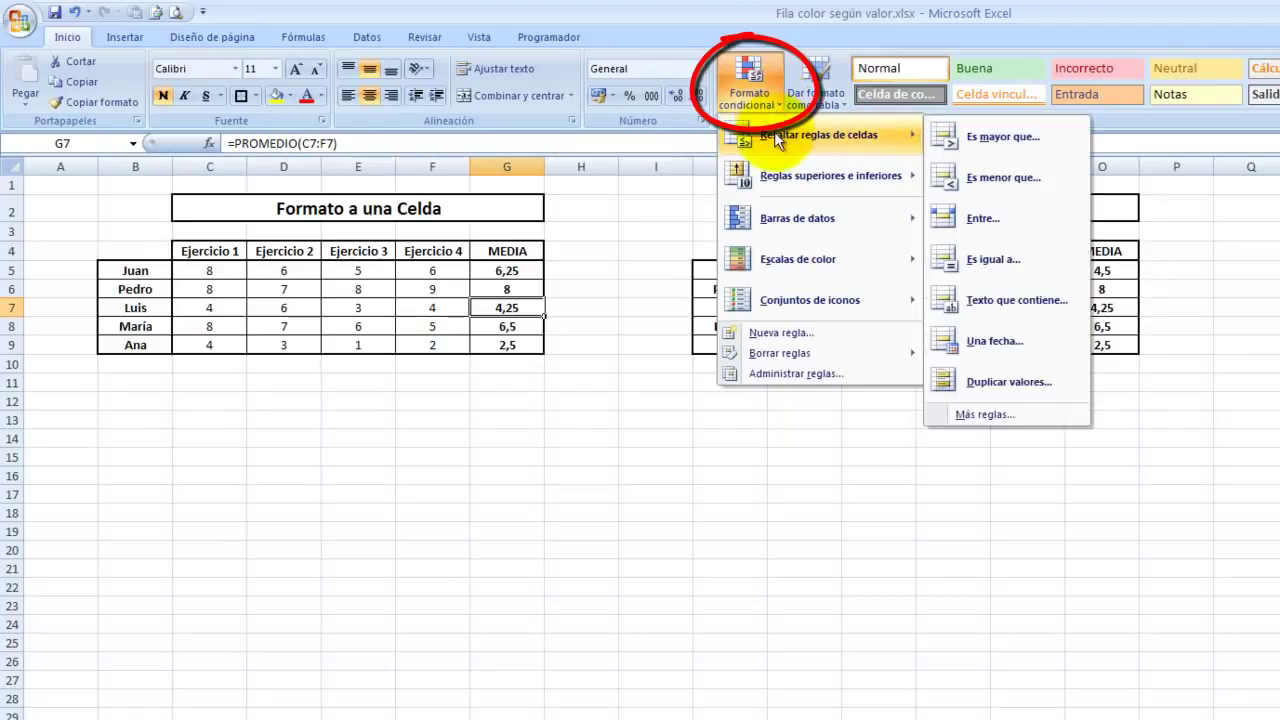
pyautogui.click(990, 177)
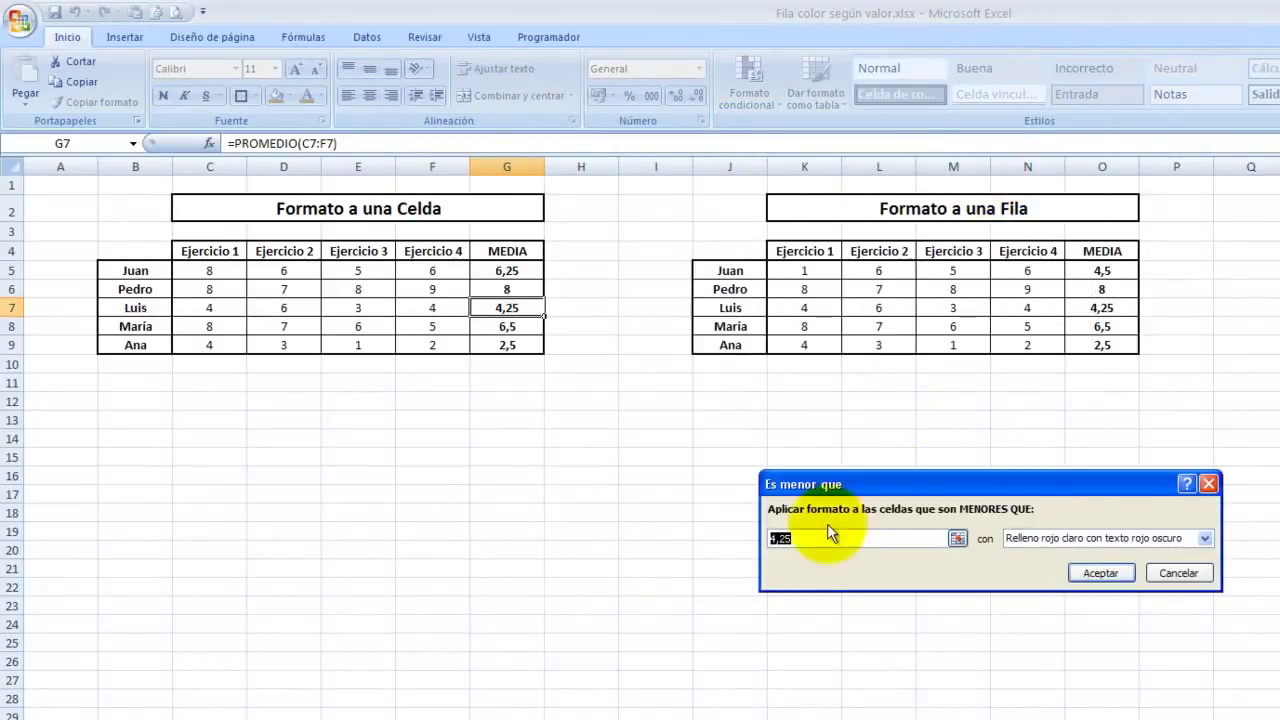
pyautogui.moveTo(803, 537); pyautogui.dragTo(752, 537)
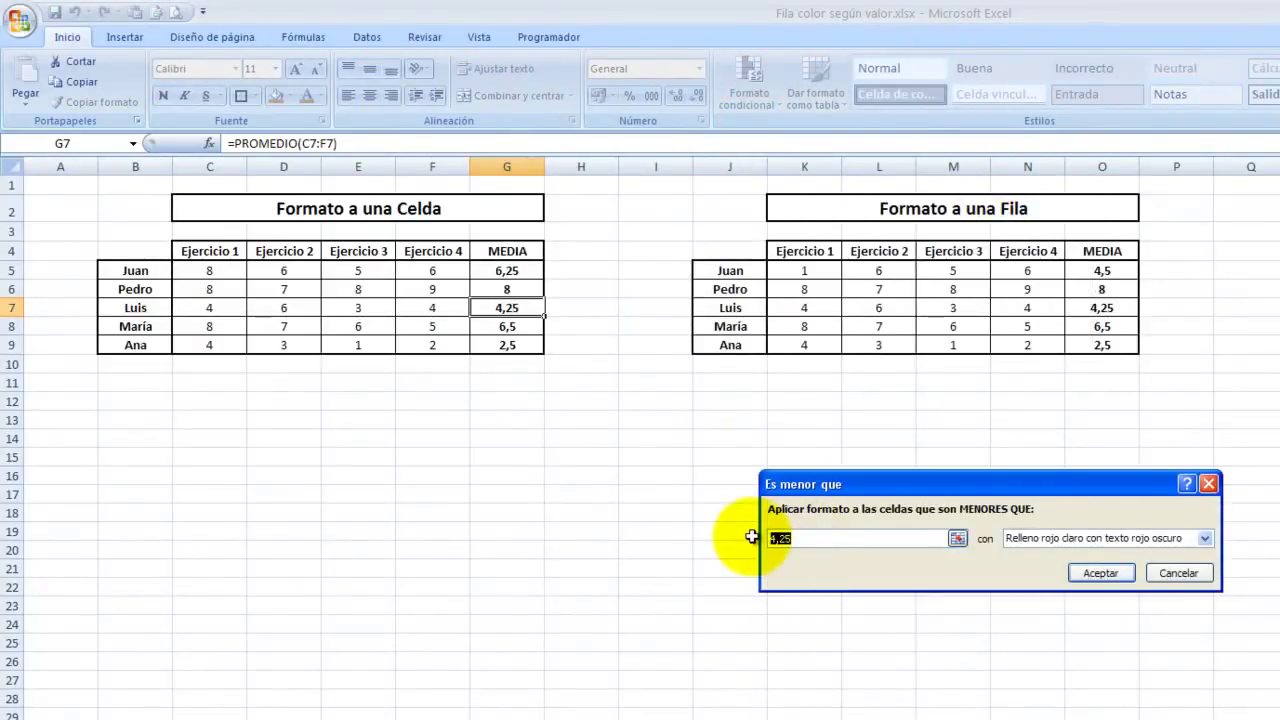
pyautogui.write('5')
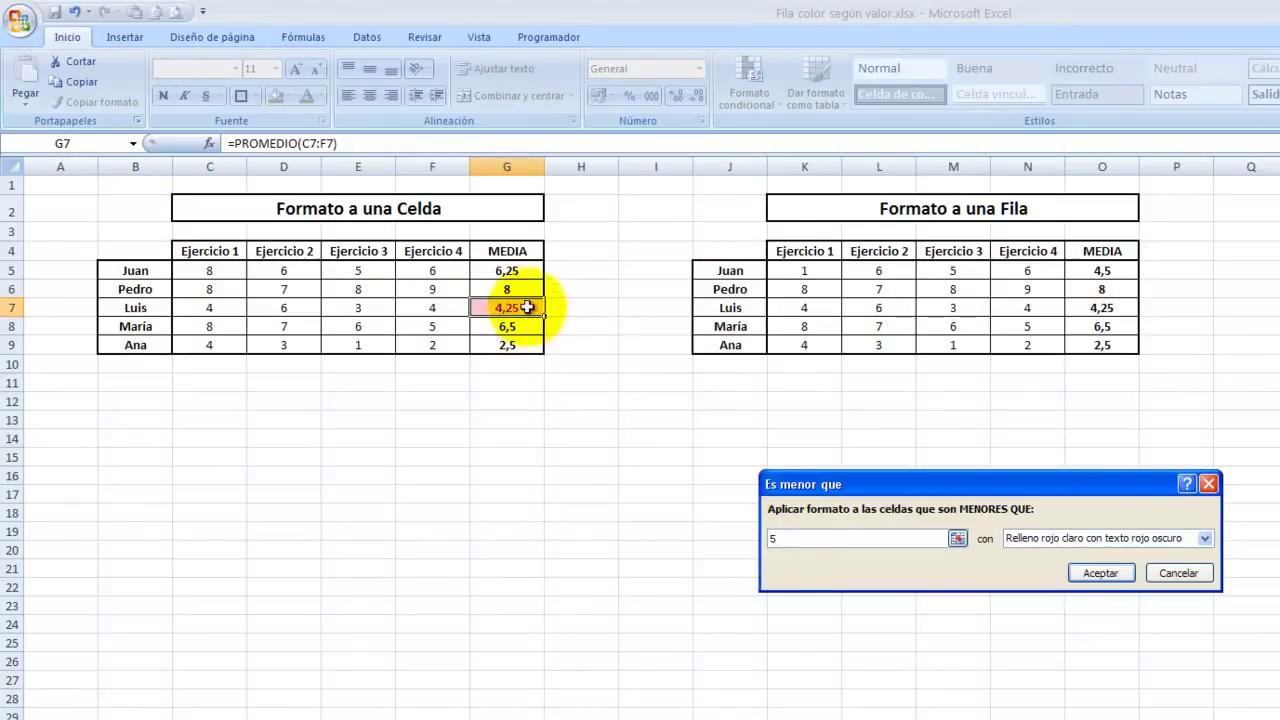
# Choose a custom format for the less-than rule and set its font color to white.
pyautogui.click(1205, 538)
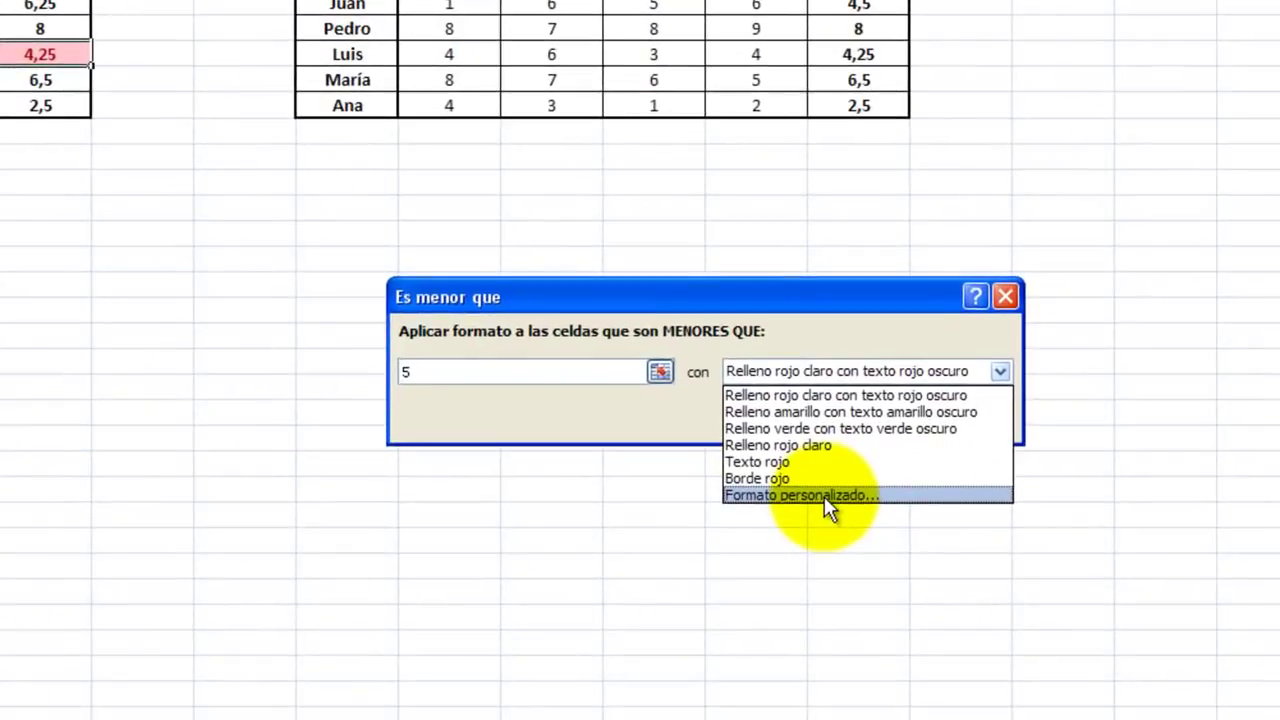
pyautogui.click(824, 496)
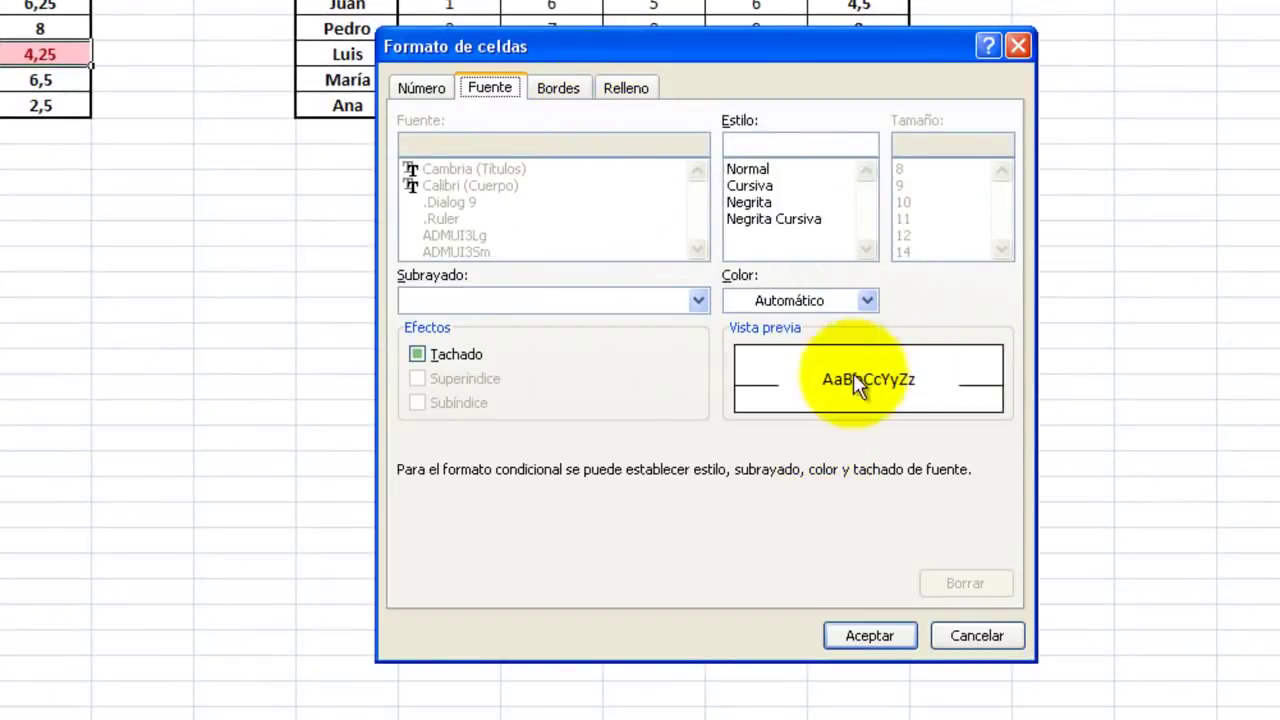
pyautogui.click(870, 300)
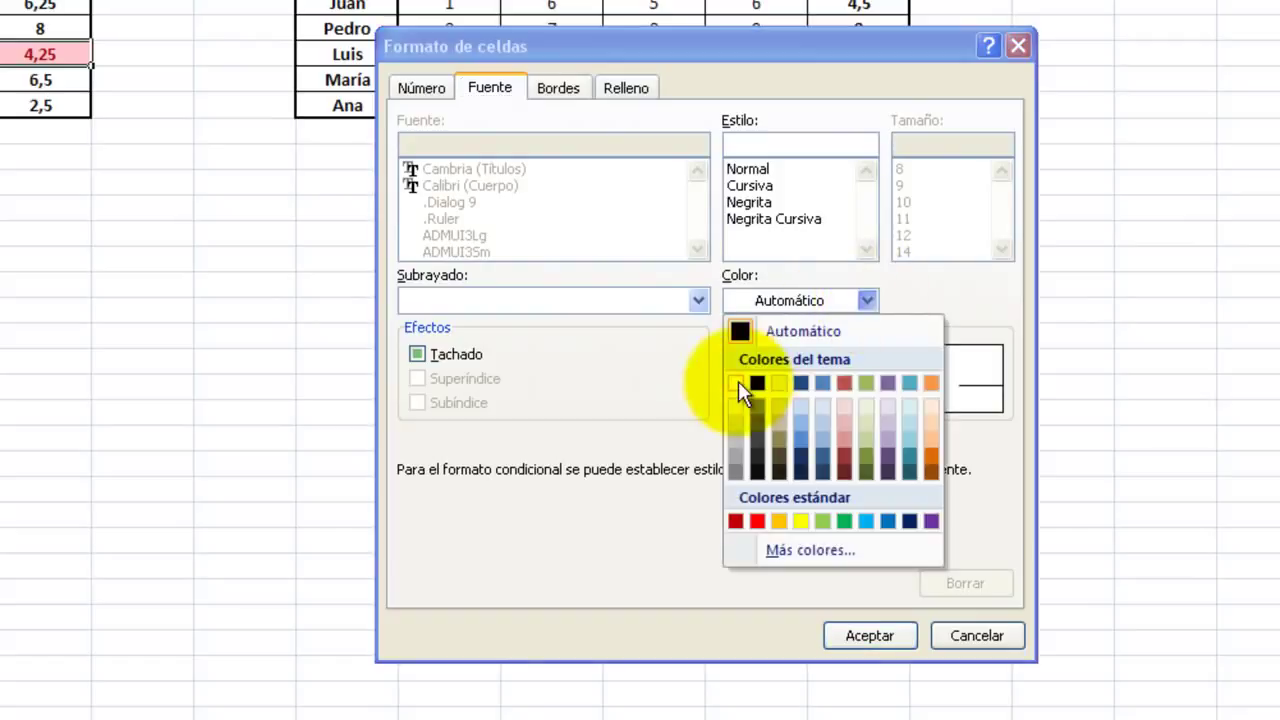
pyautogui.click(734, 381)
pyautogui.click(867, 300)
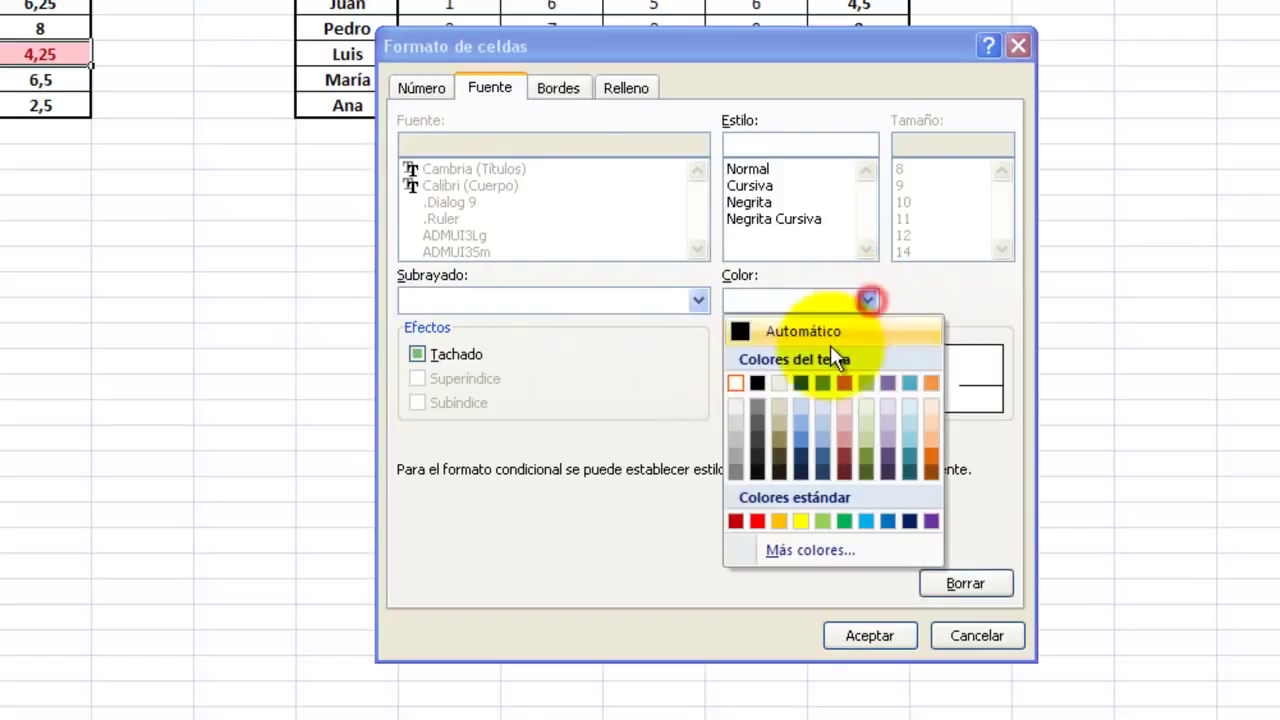
pyautogui.click(865, 454)
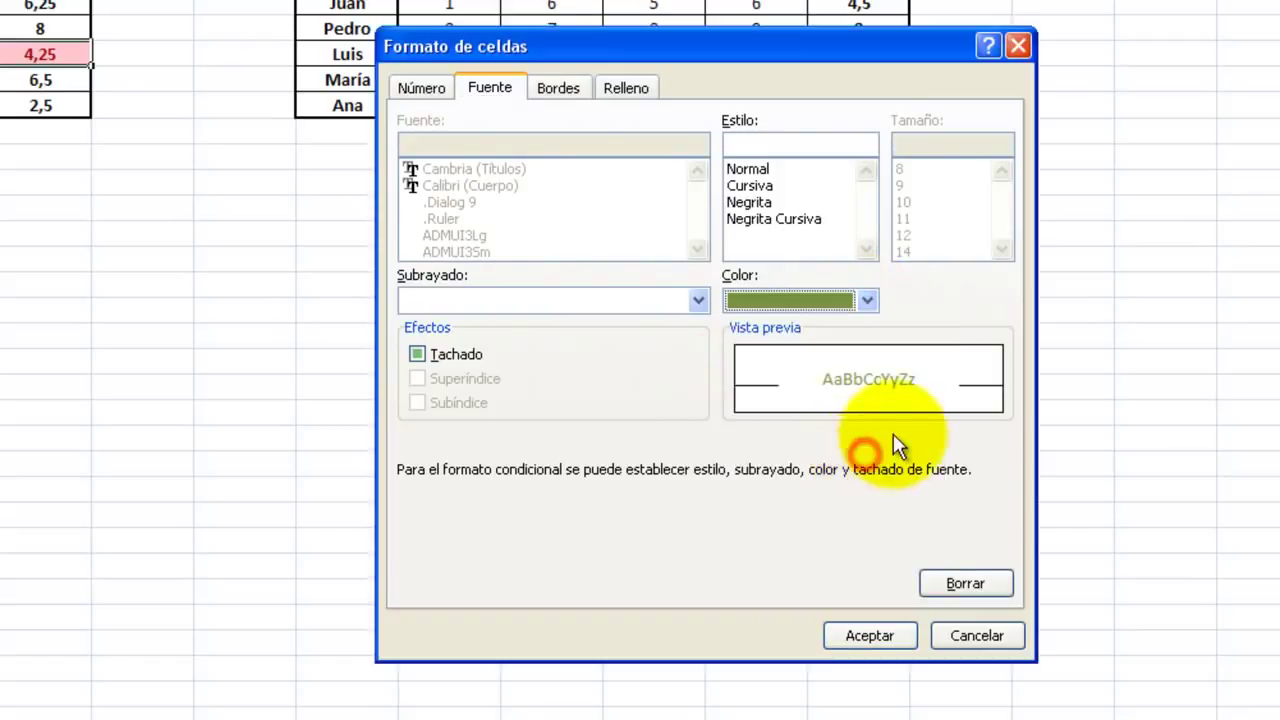
pyautogui.click(866, 301)
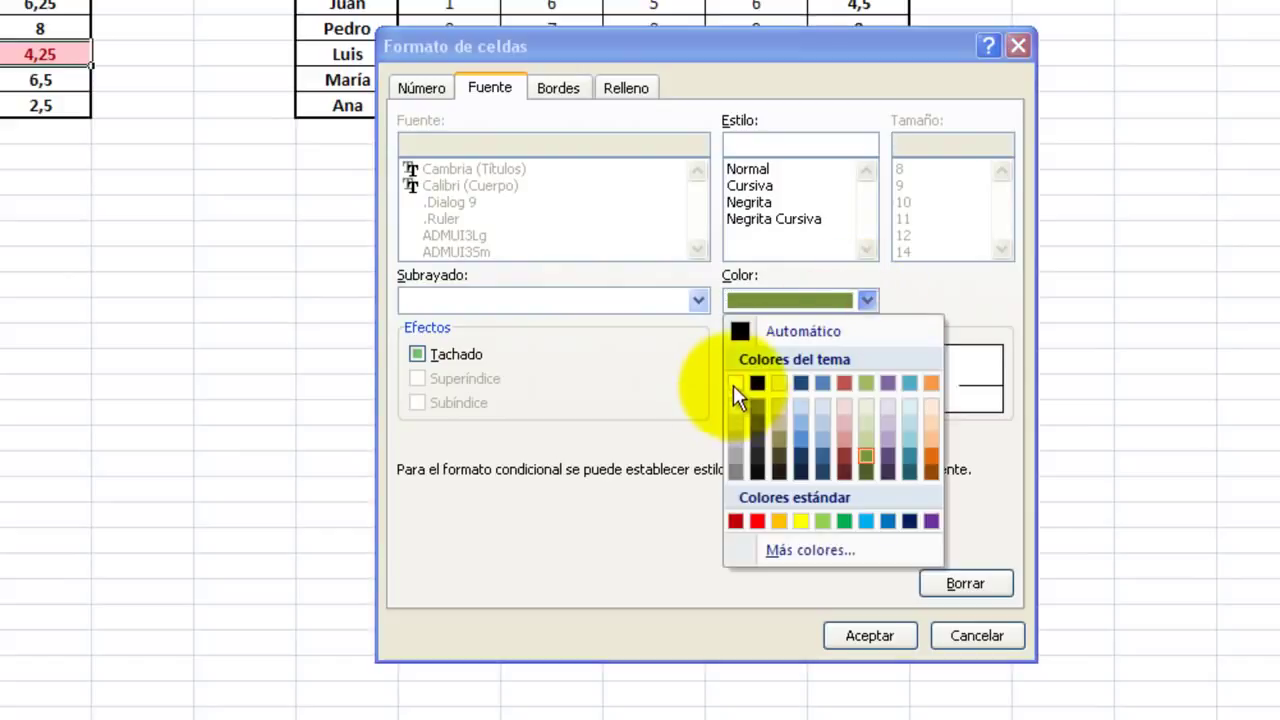
pyautogui.click(733, 382)
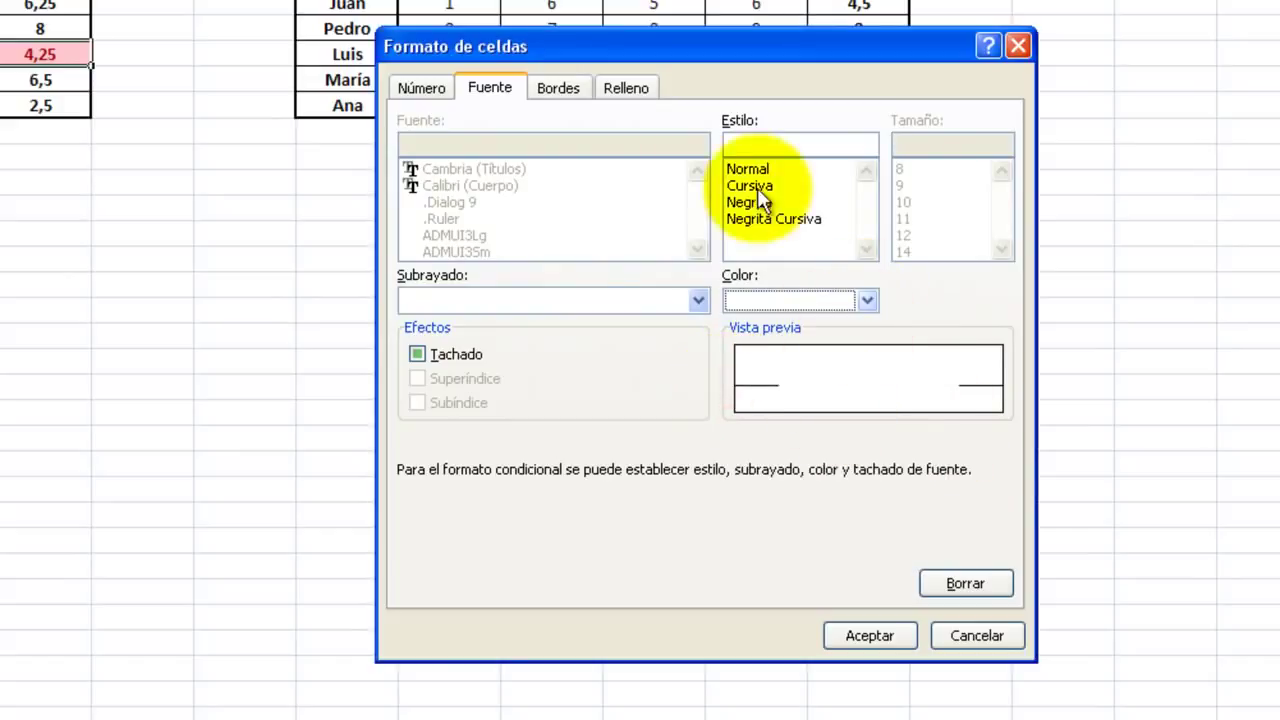
# Set the custom format's fill to standard red and apply the less-than rule to G7.
pyautogui.click(631, 88)
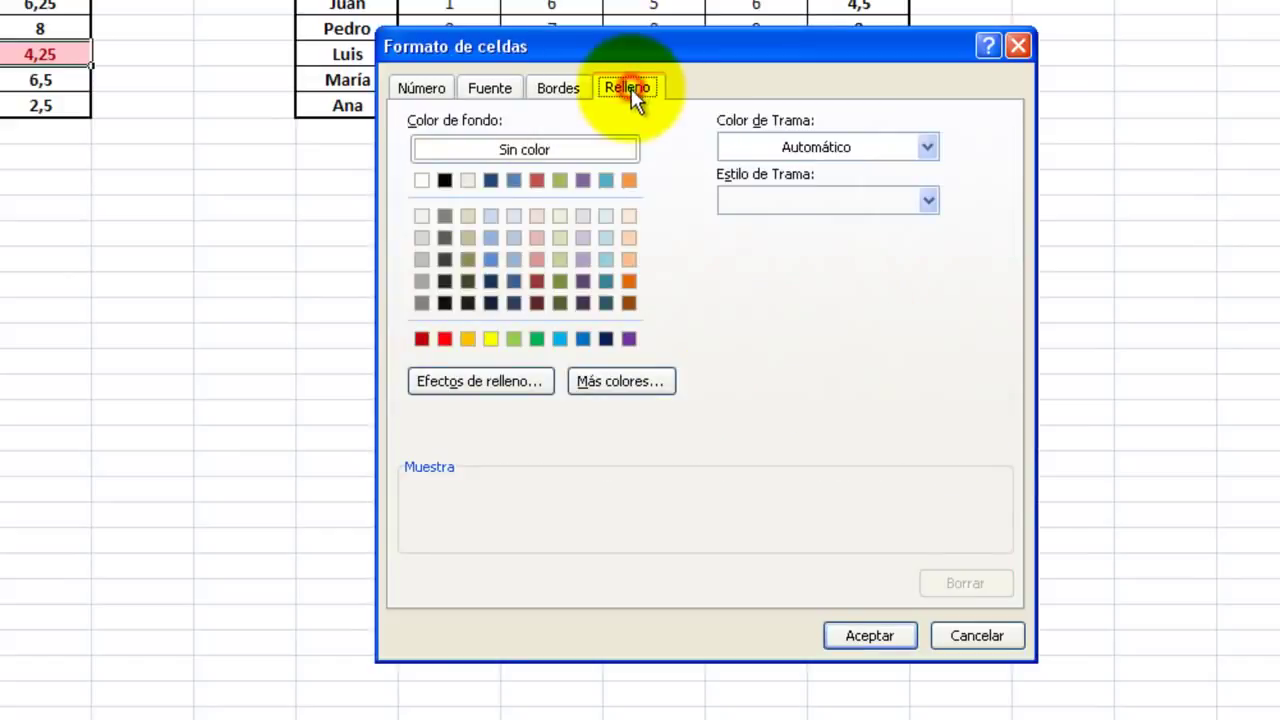
pyautogui.click(443, 338)
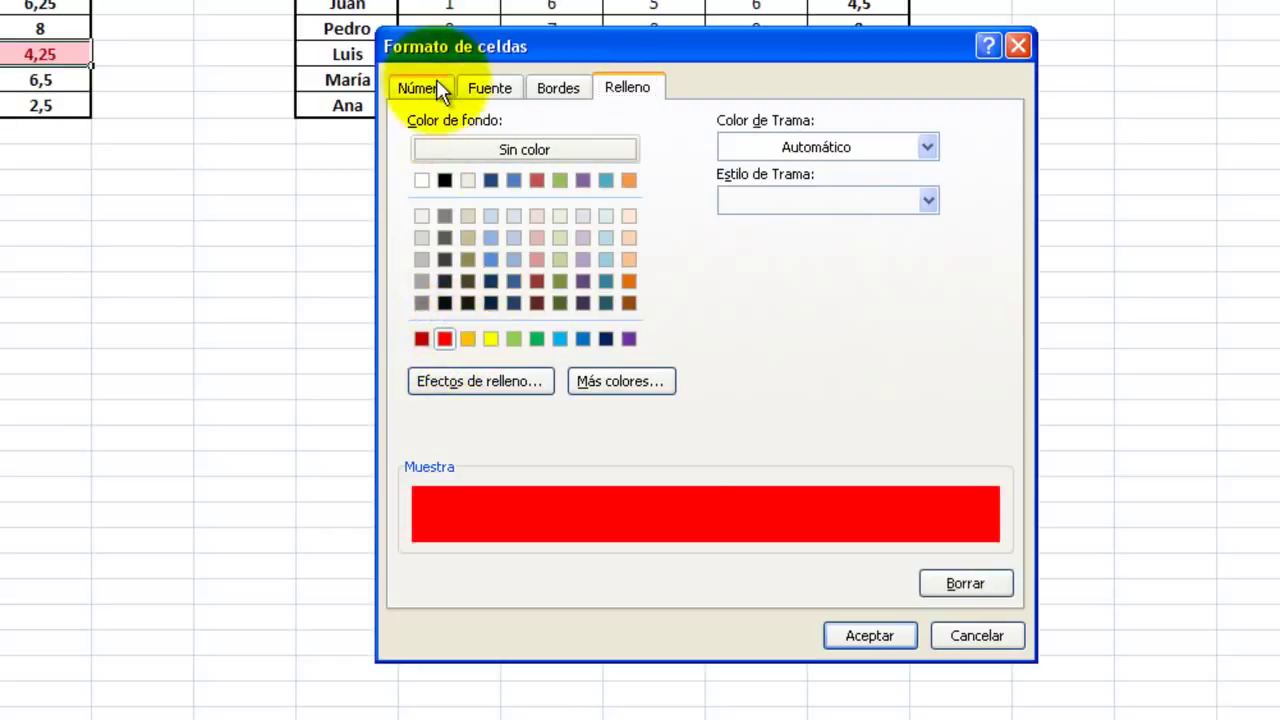
pyautogui.click(884, 634)
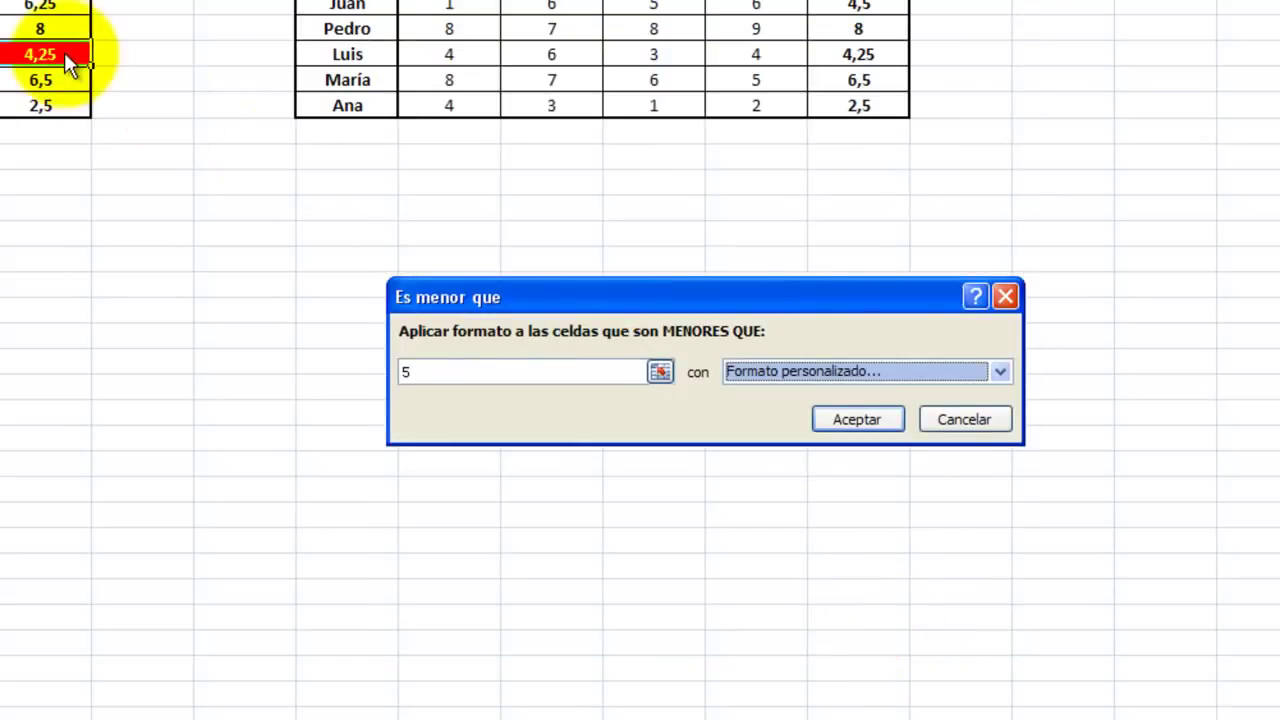
pyautogui.click(856, 419)
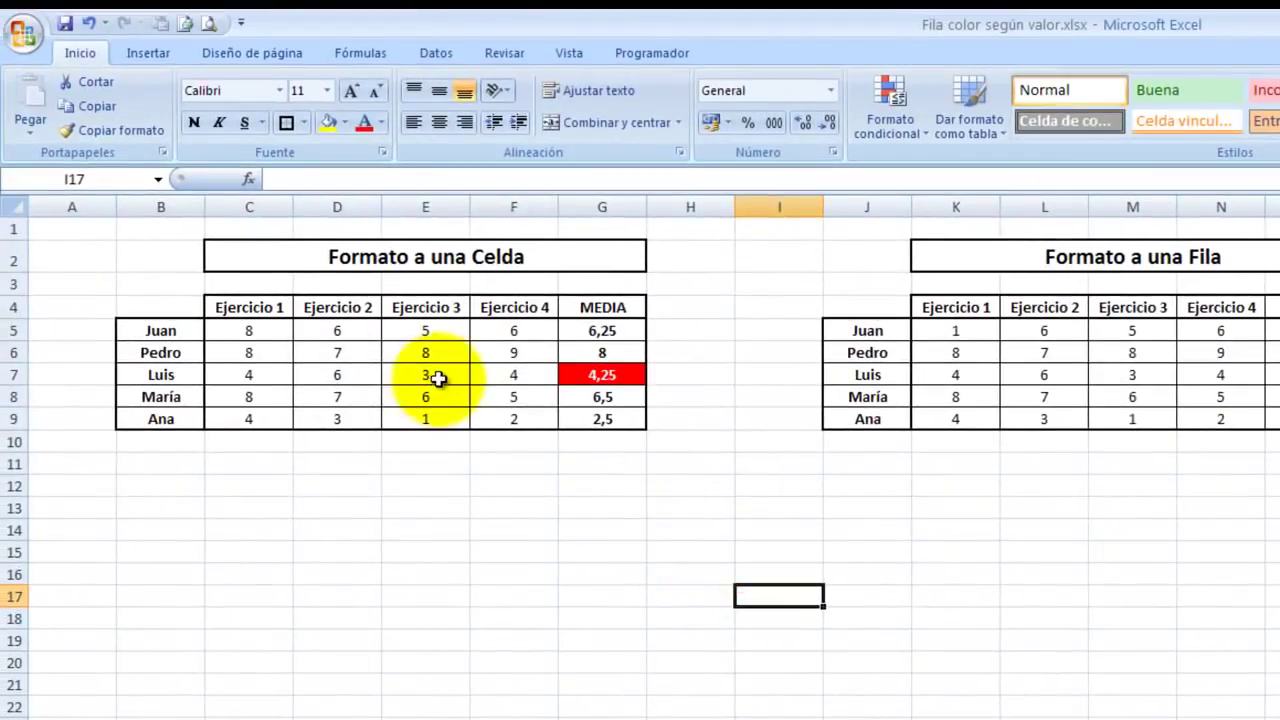
# Test the rule by changing cell E7 to 10 and setting it back to 3.
pyautogui.click(426, 375)
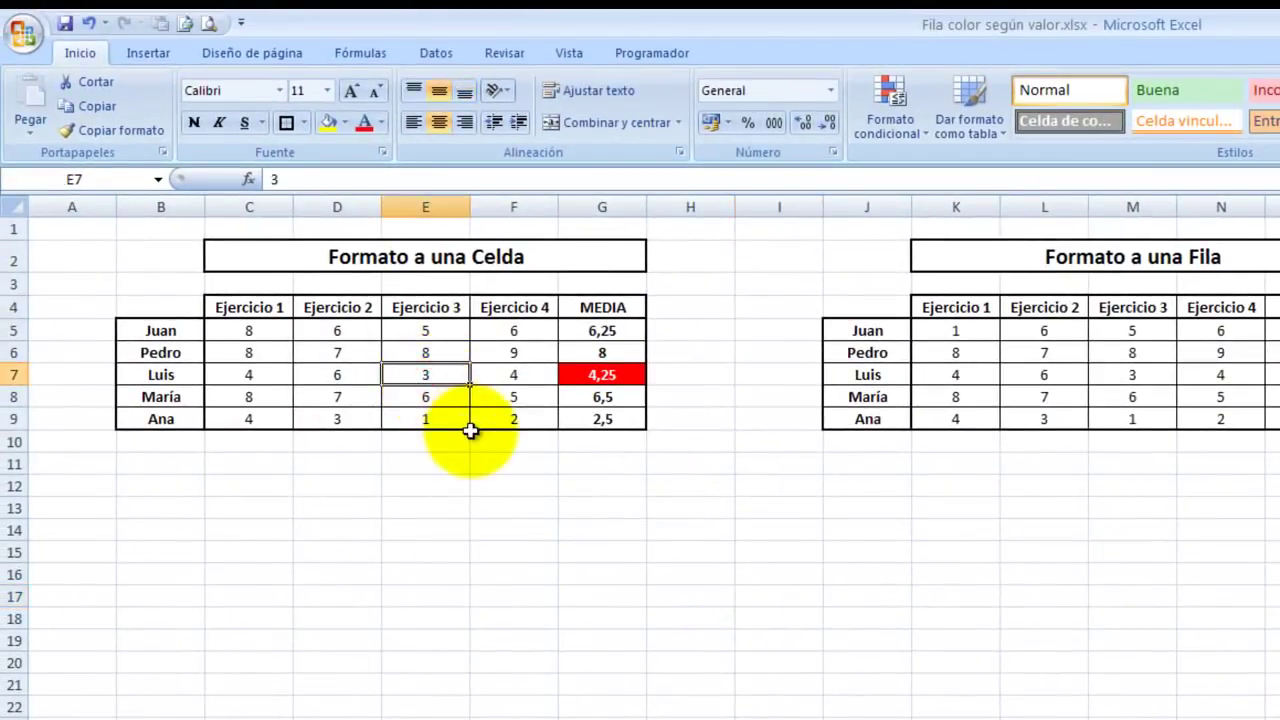
pyautogui.write('10')
pyautogui.press('Return')
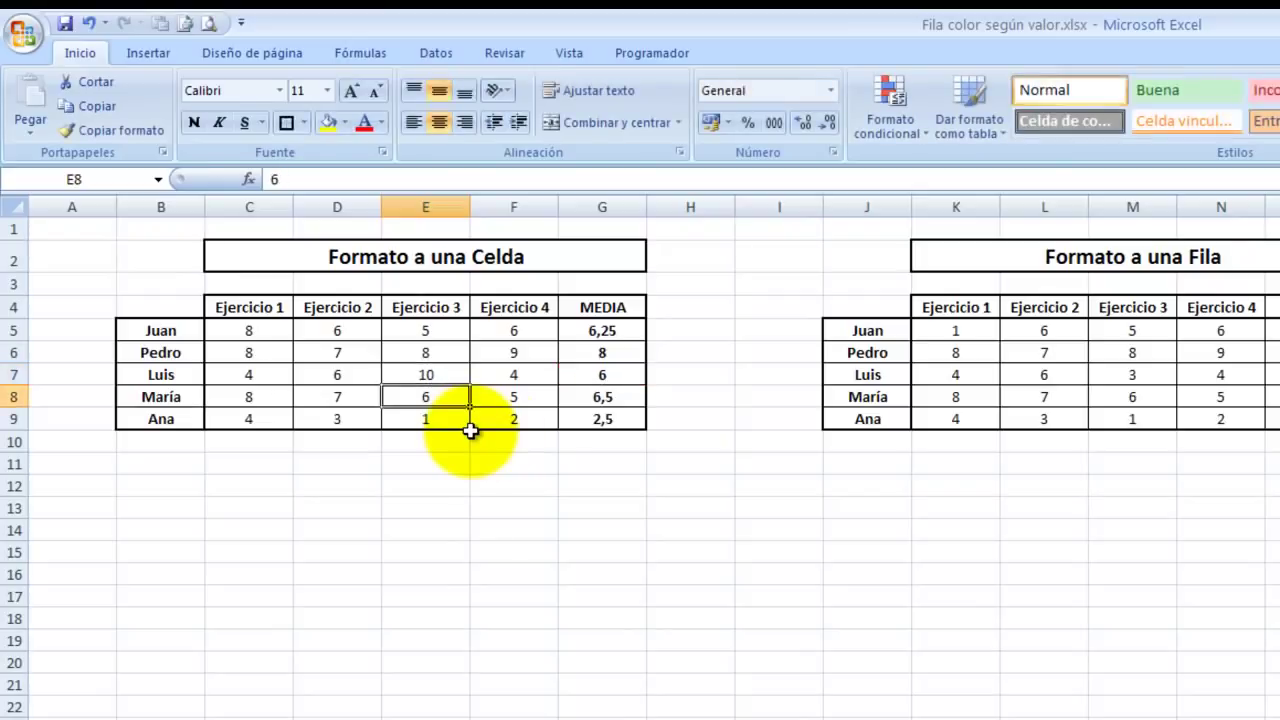
pyautogui.click(440, 375)
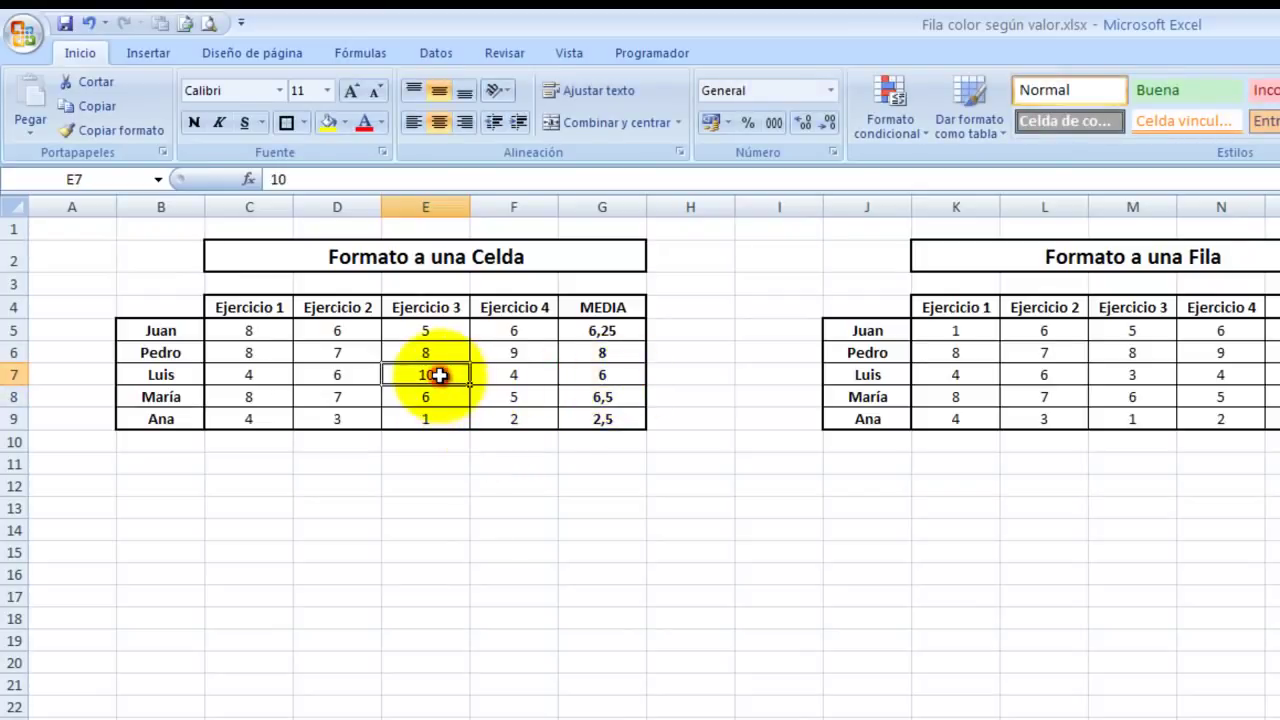
pyautogui.write('3')
pyautogui.press('Return')
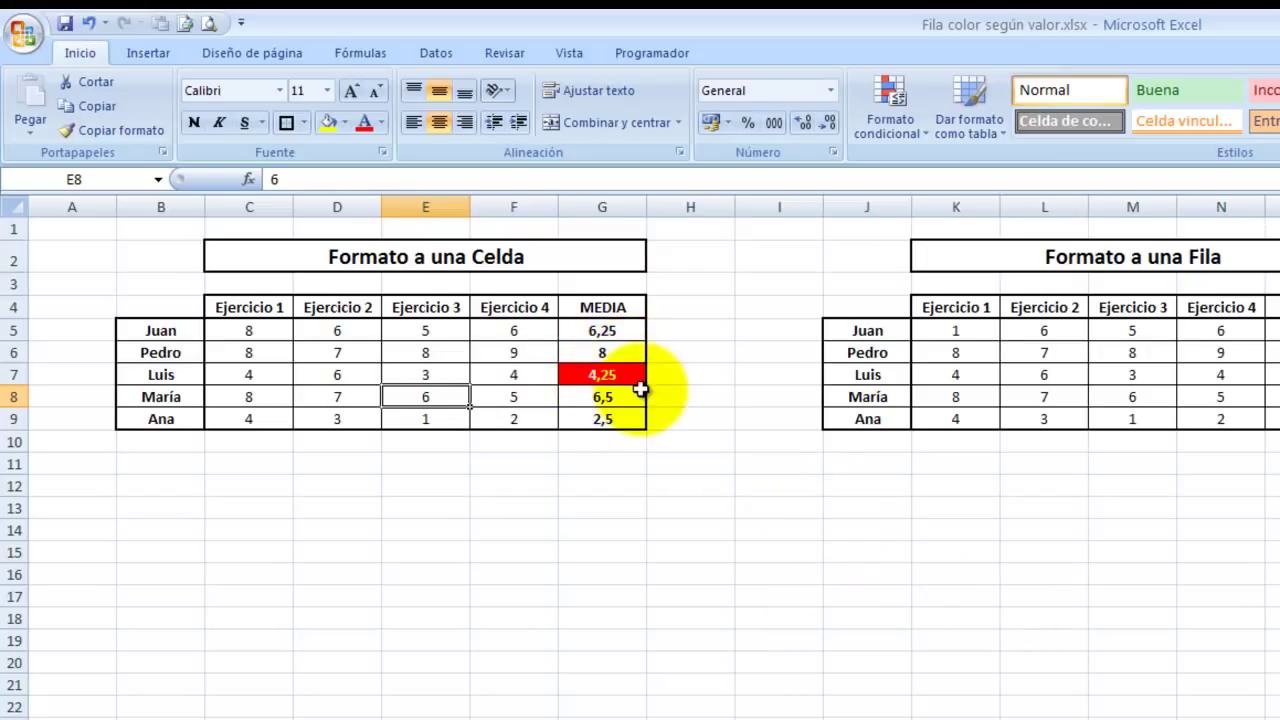
# Undo the test edits in E7 and the conditional format on cell G7.
pyautogui.click(588, 375)
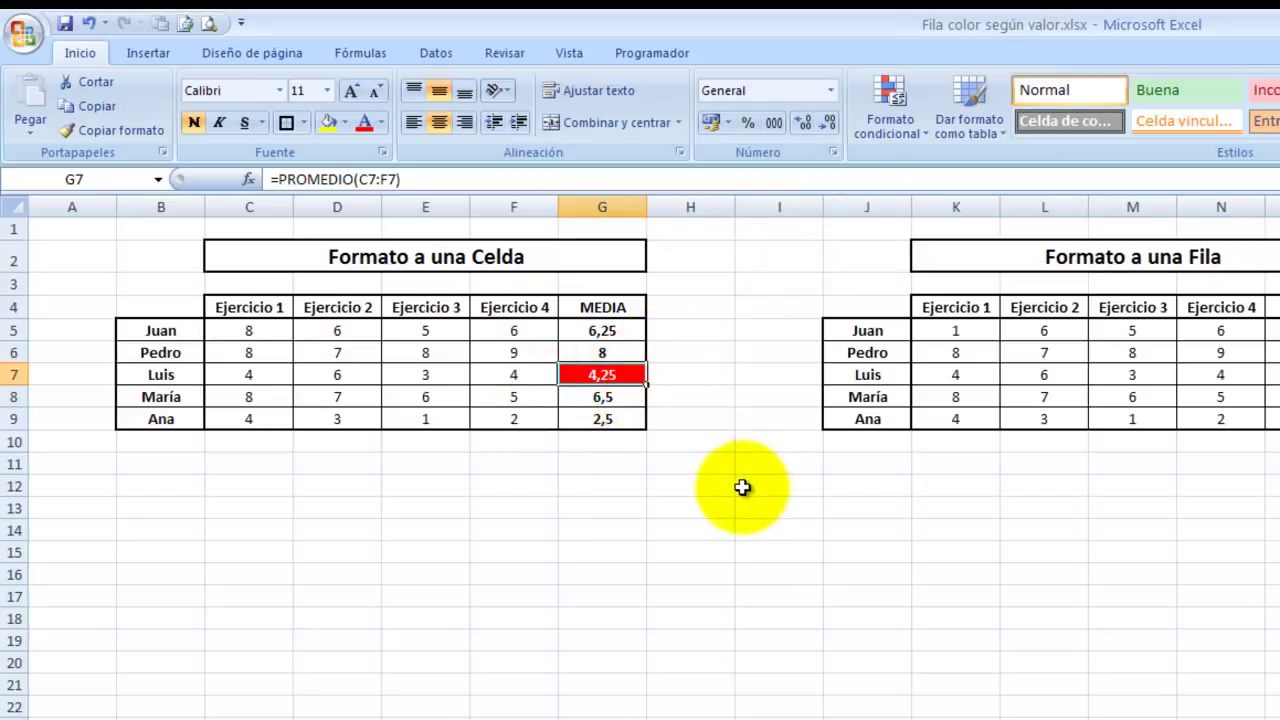
pyautogui.hotkey('ctrl', 'z')
pyautogui.hotkey('ctrl', 'z')
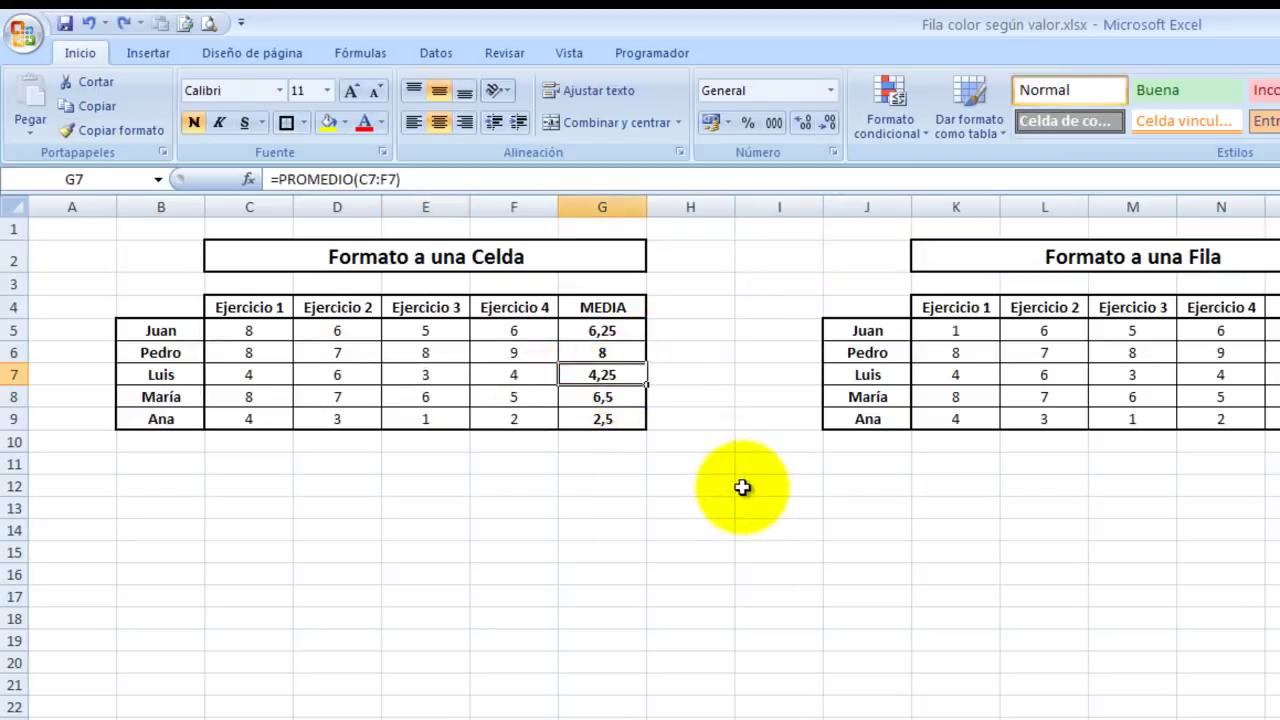
pyautogui.hotkey('ctrl', 'z')
pyautogui.click(700, 441)
pyautogui.click(622, 375)
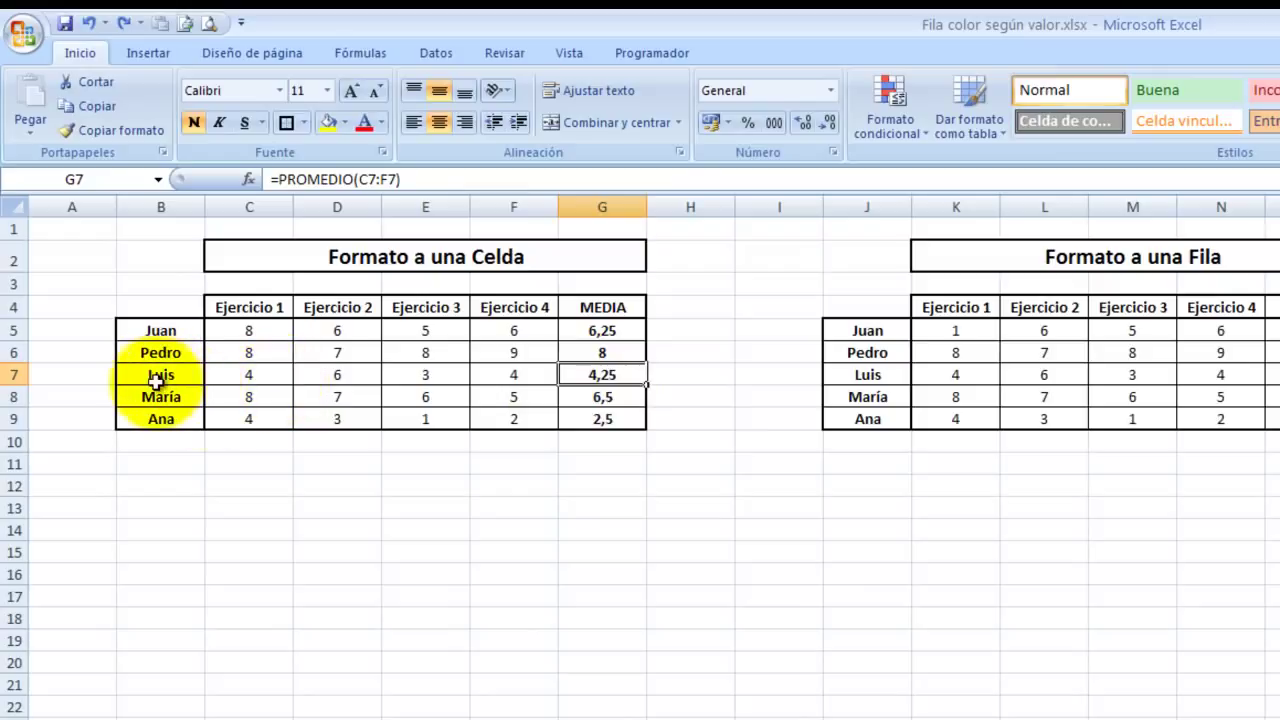
# Start a new conditional formatting rule for cell B7 that uses a formula to determine the cells to format.
pyautogui.click(162, 376)
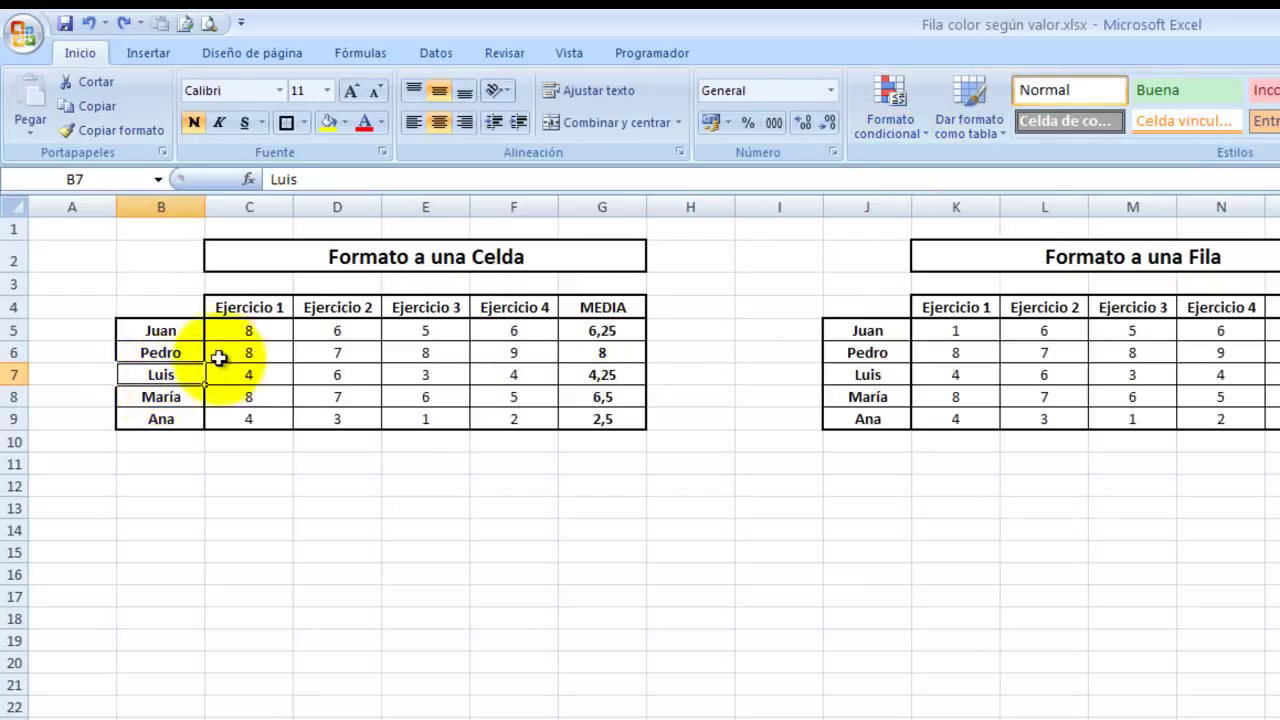
pyautogui.click(915, 132)
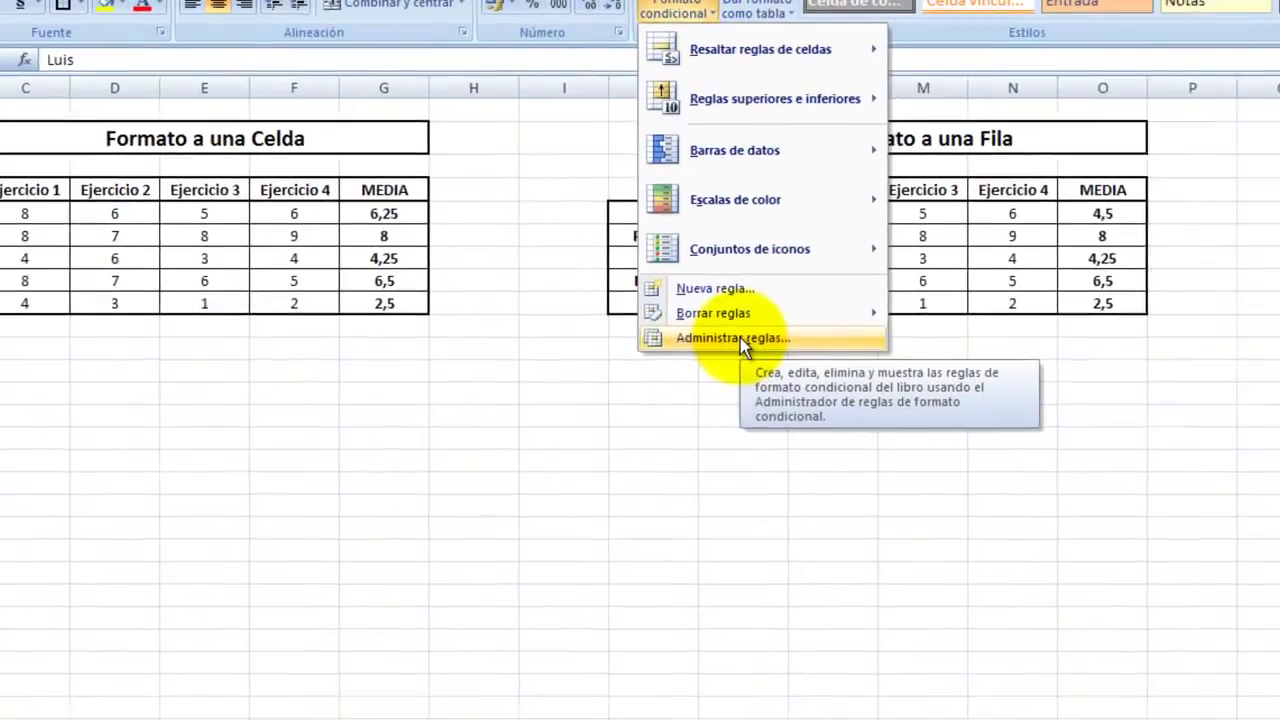
pyautogui.click(740, 338)
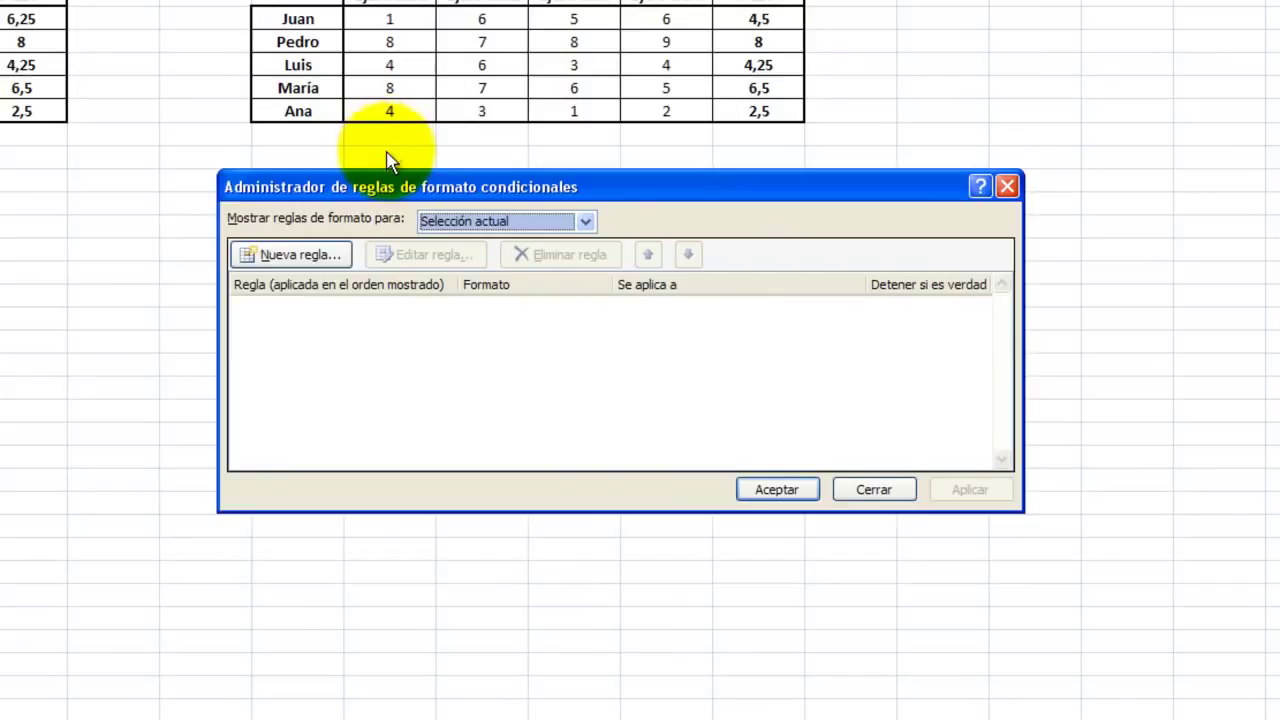
pyautogui.click(297, 258)
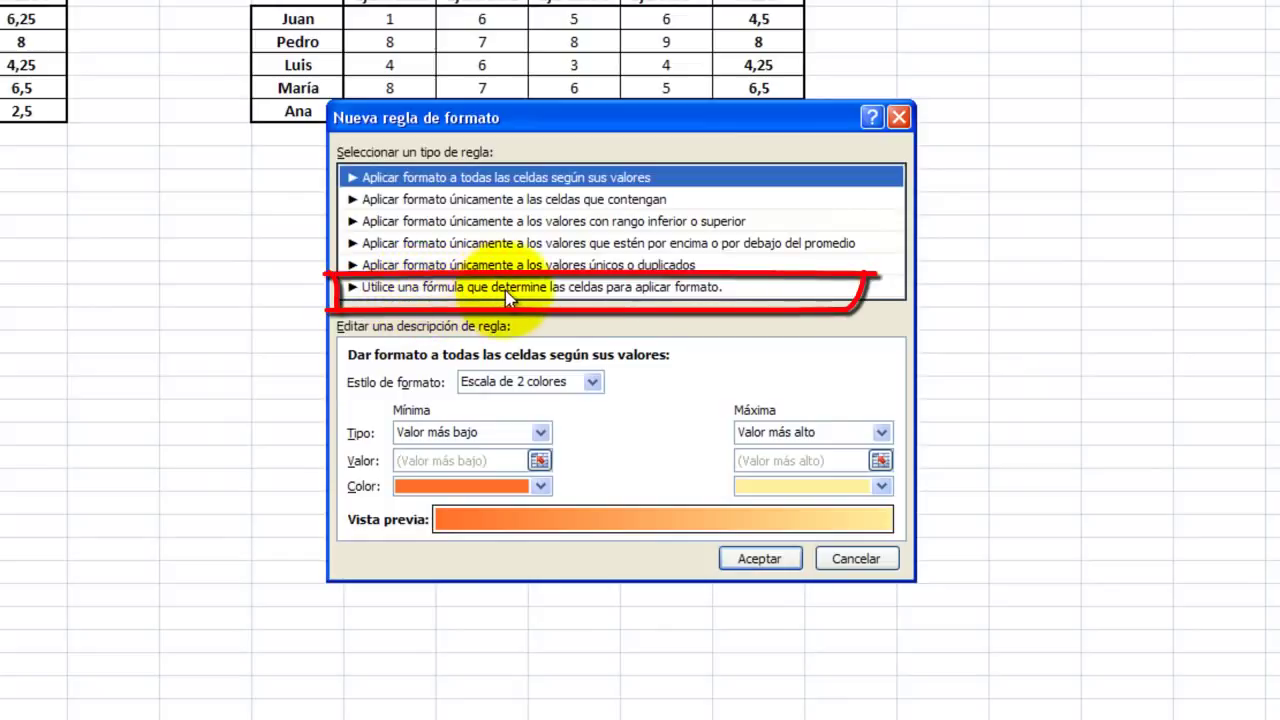
pyautogui.click(430, 290)
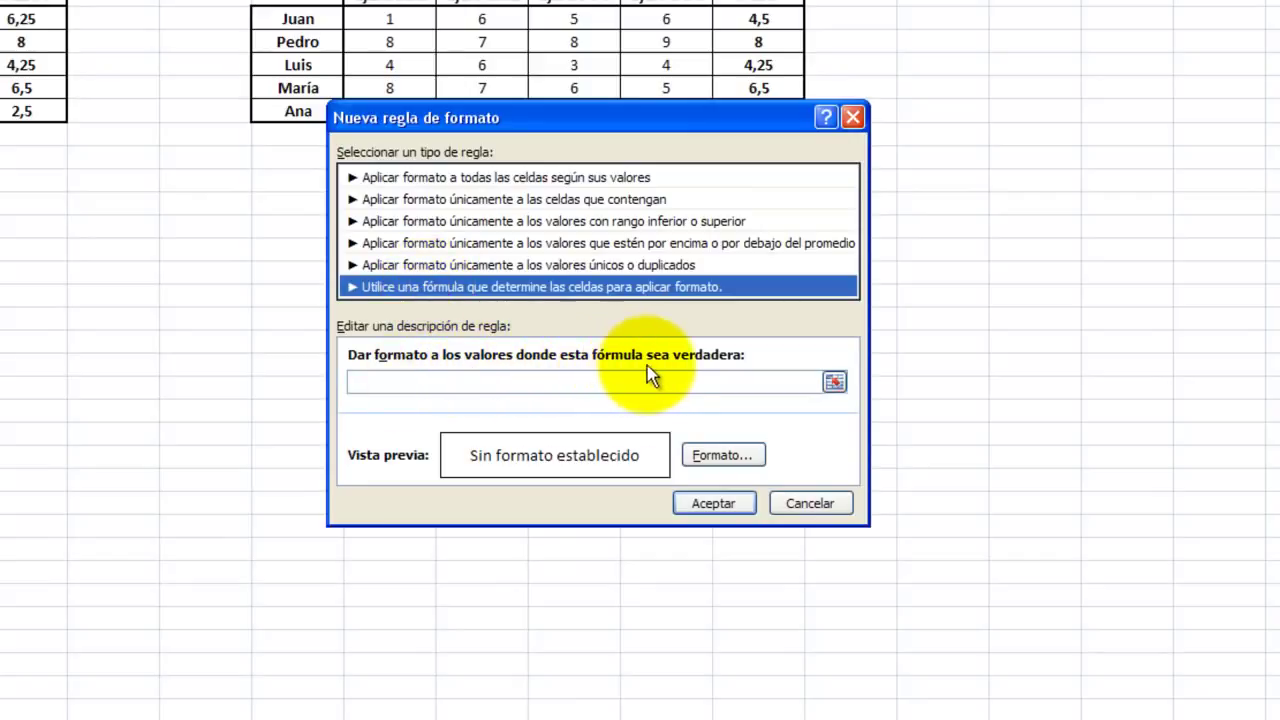
# Enter =$G$7<5 as the formula of the new rule.
pyautogui.click(424, 382)
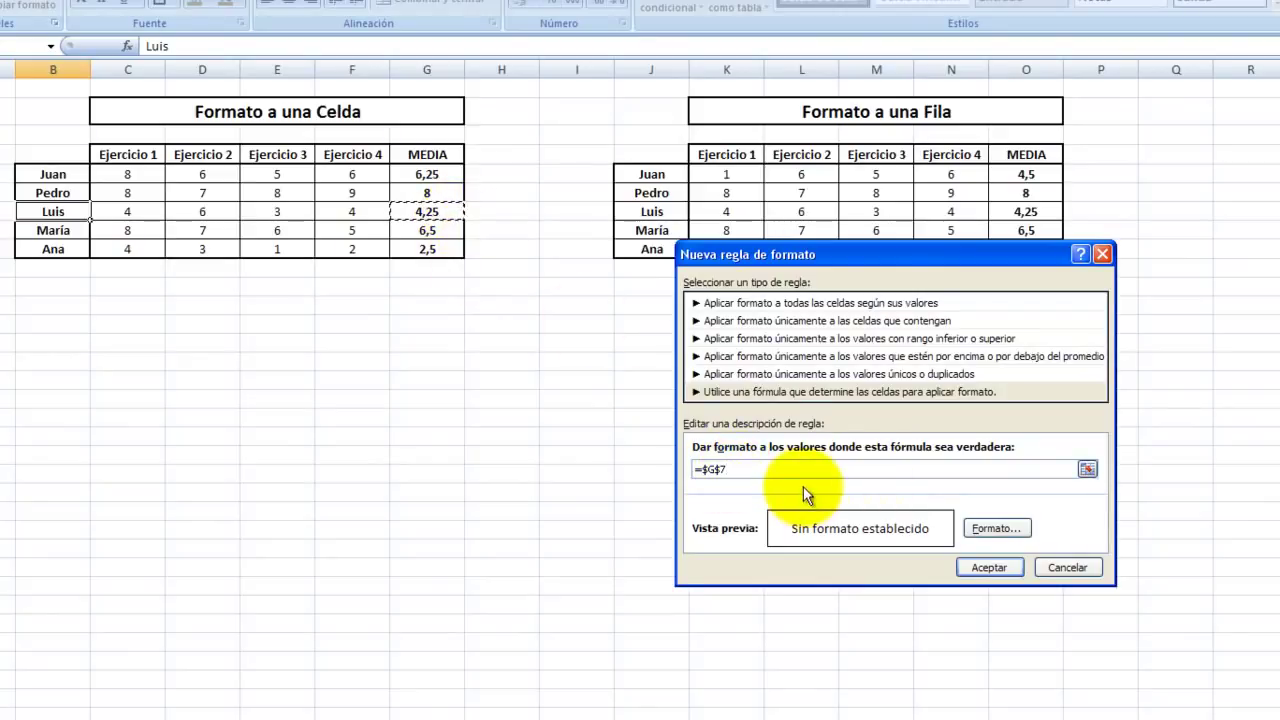
pyautogui.write('<5')
pyautogui.moveTo(432, 208)
pyautogui.mouseDown()
pyautogui.moveTo(458, 210)
pyautogui.moveTo(428, 200)
pyautogui.moveTo(225, 226)
pyautogui.mouseUp()
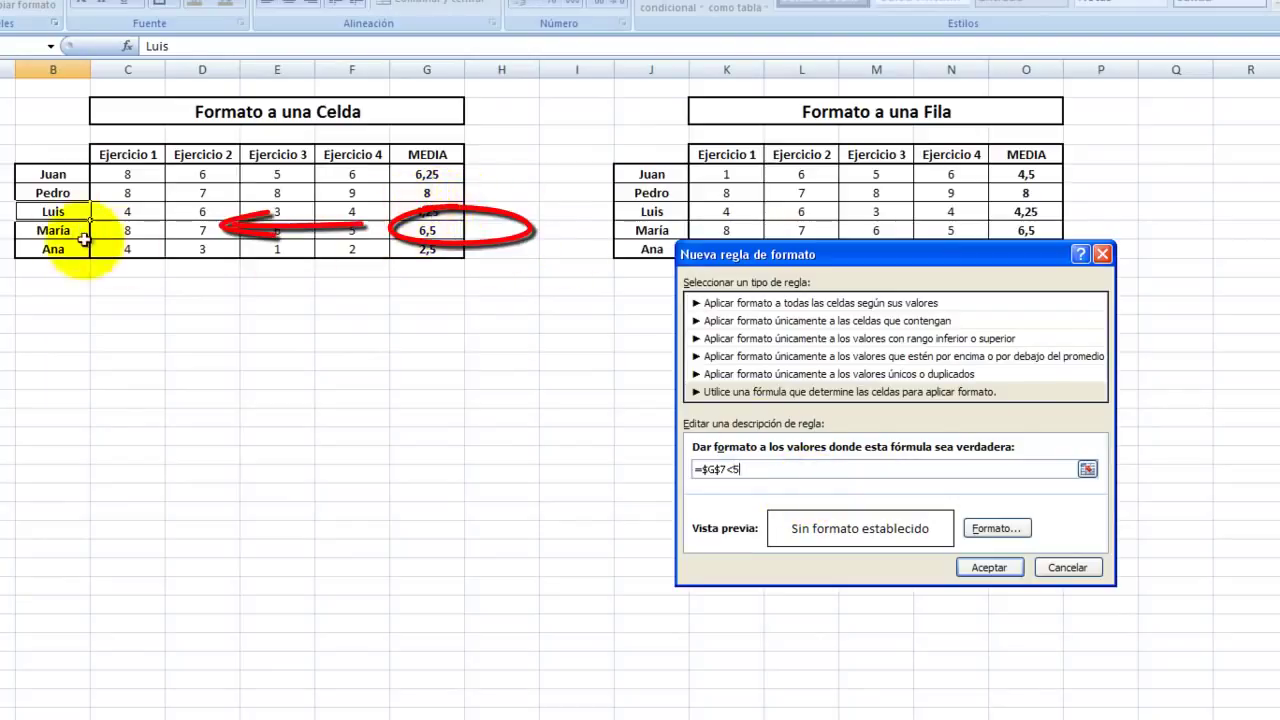
pyautogui.moveTo(60, 218); pyautogui.dragTo(54, 212)
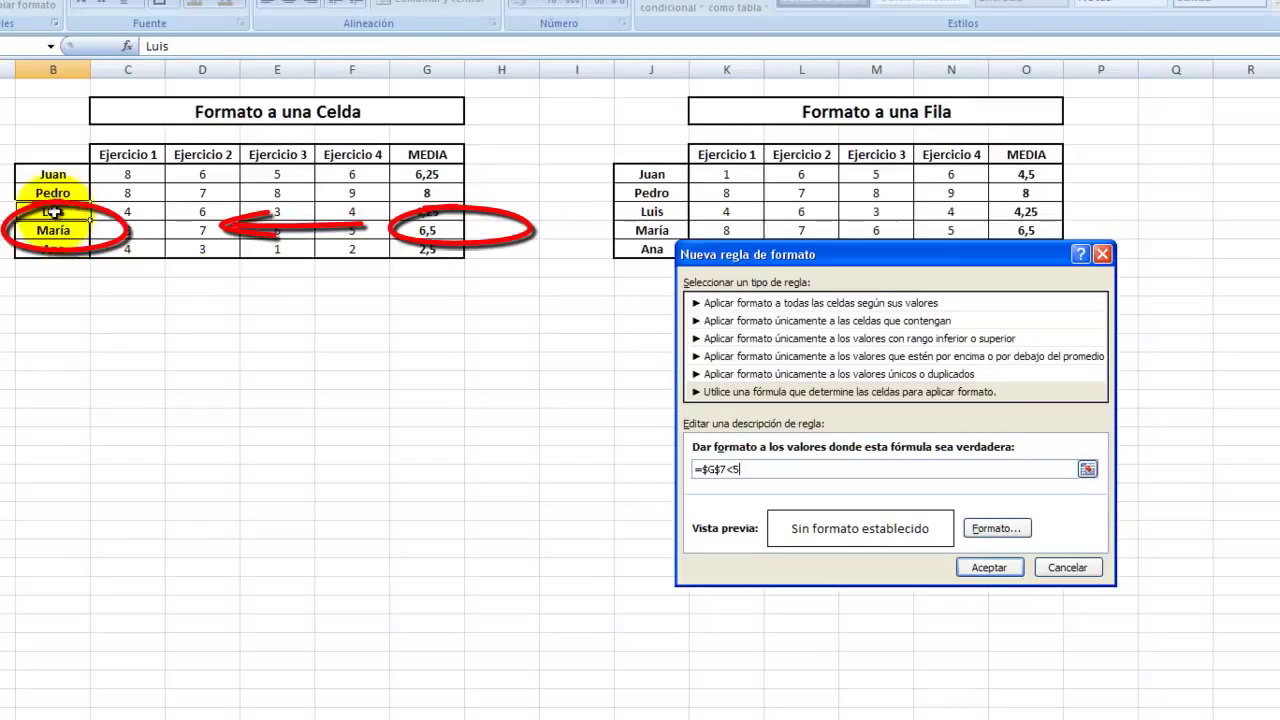
# Set the rule's format to a standard red fill with a white font color.
pyautogui.click(1001, 528)
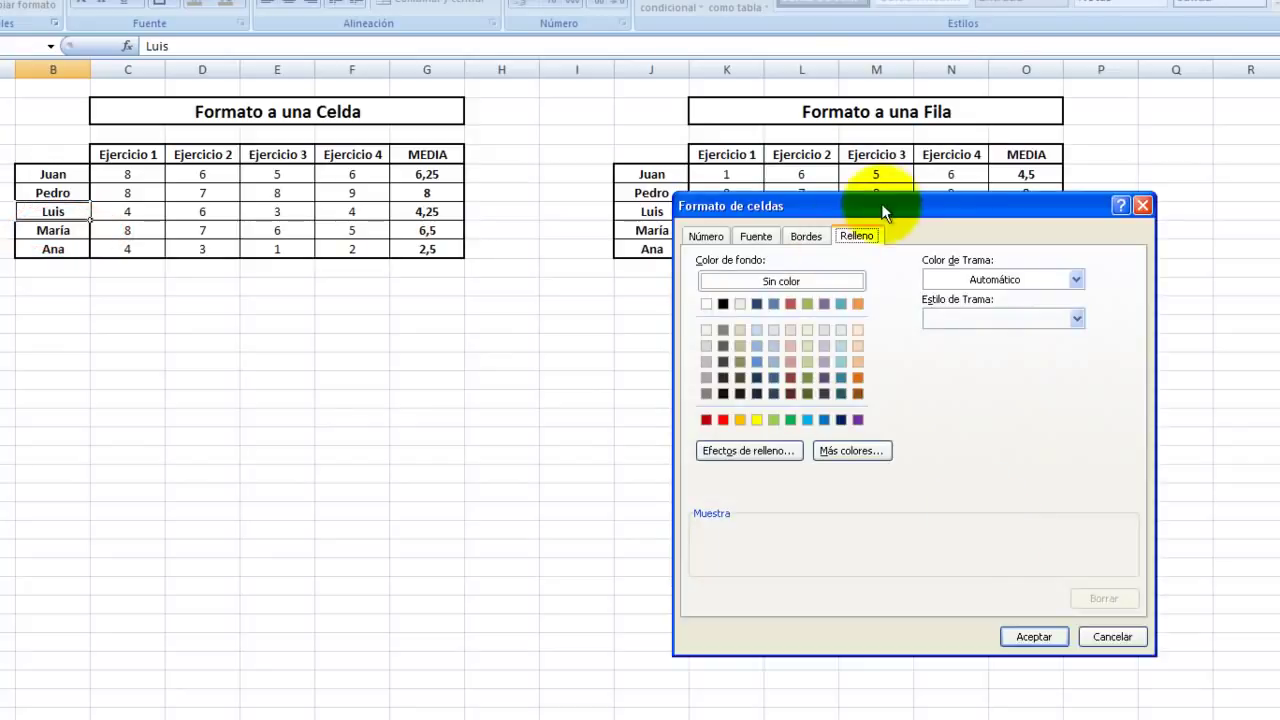
pyautogui.click(722, 418)
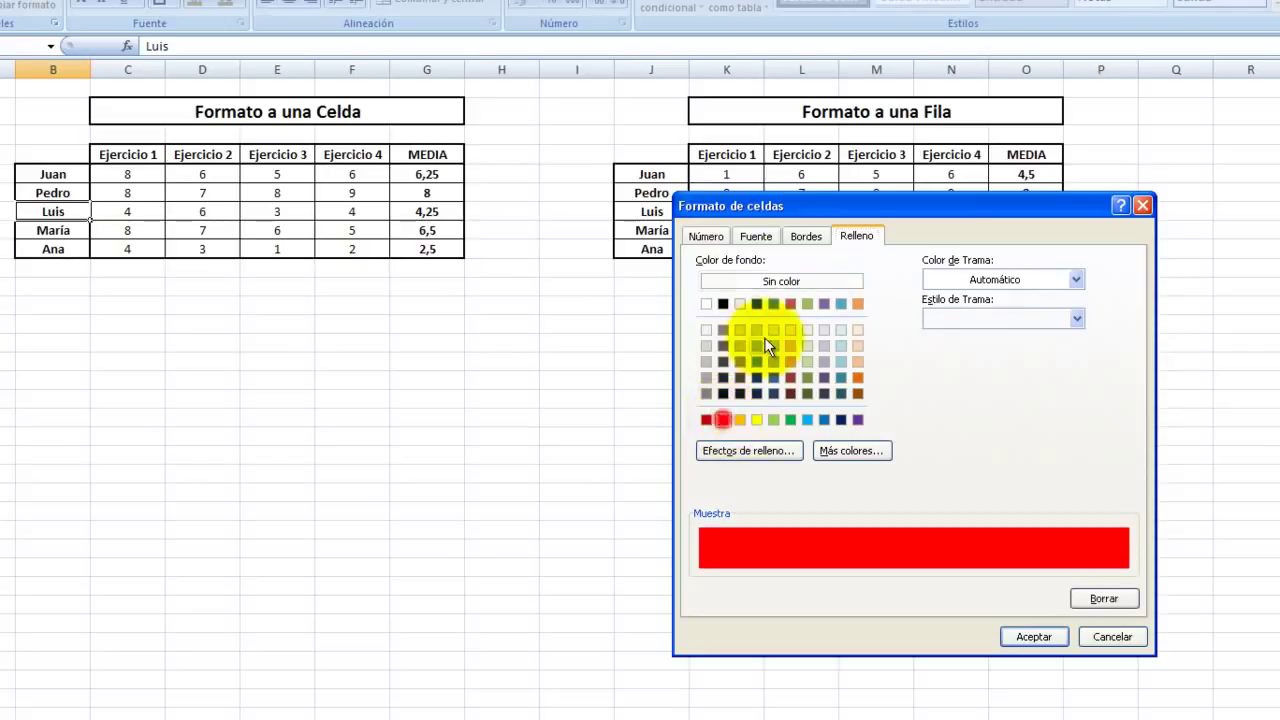
pyautogui.click(764, 235)
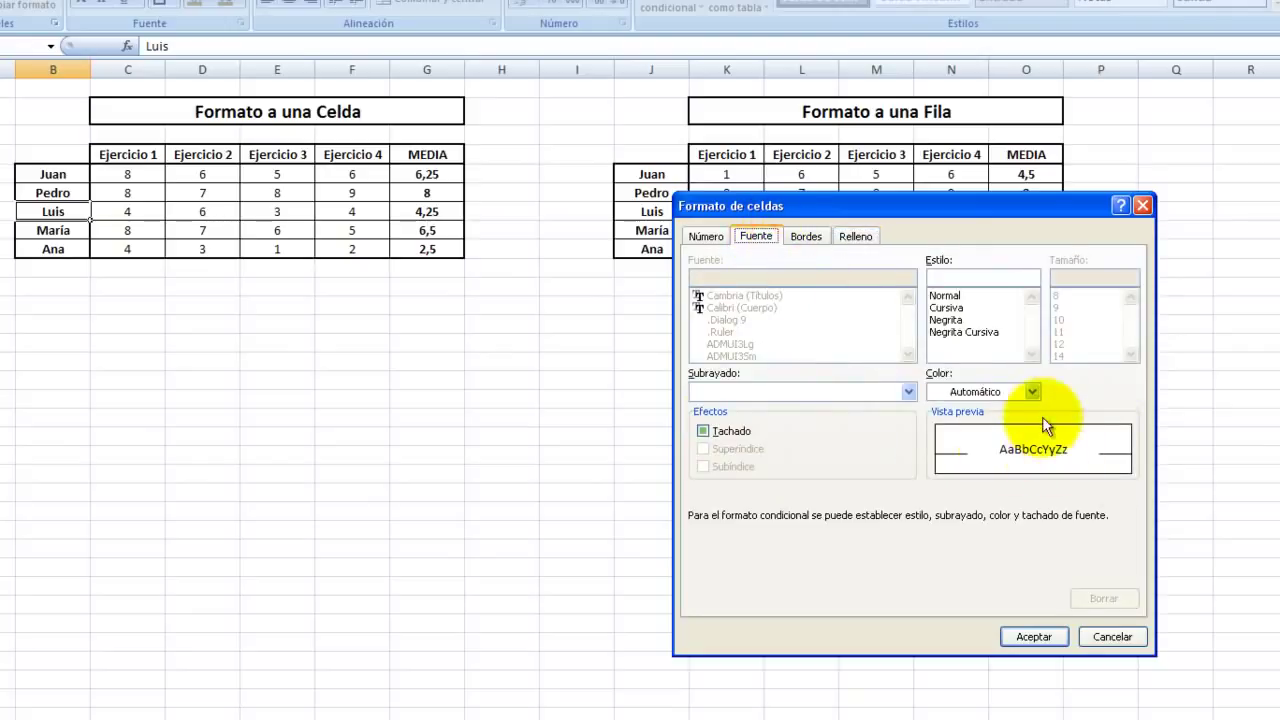
pyautogui.click(1032, 391)
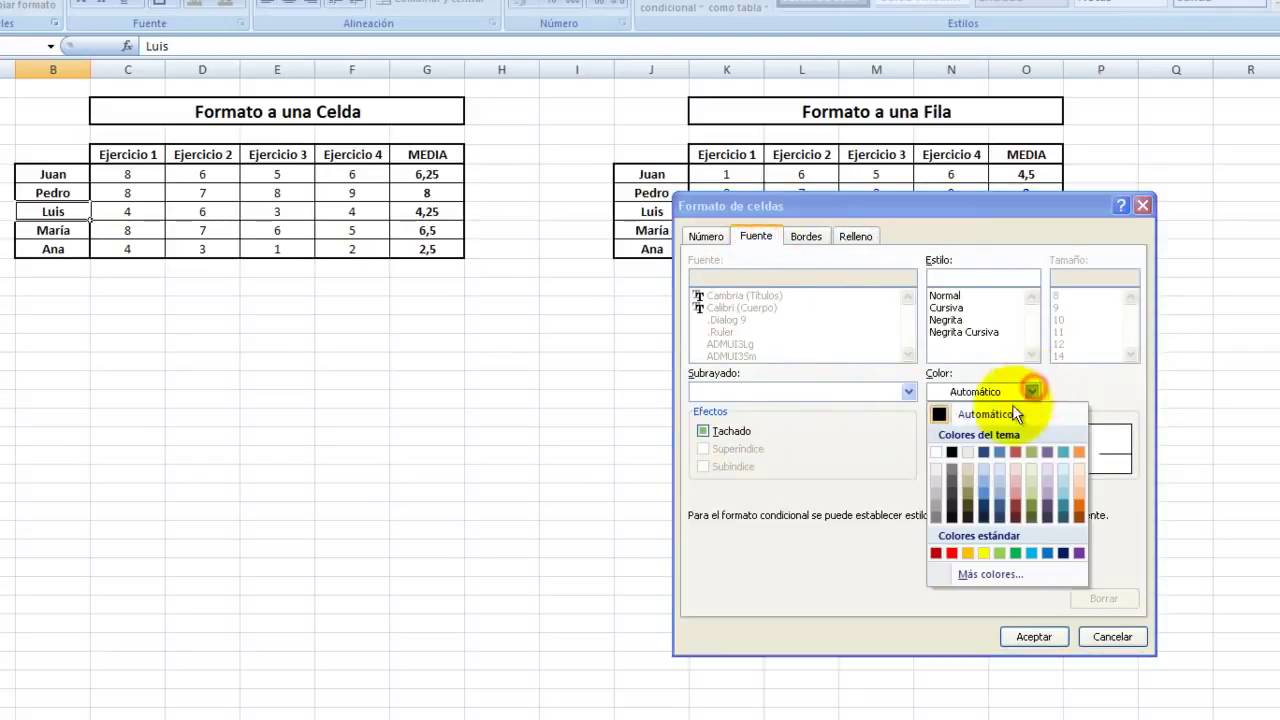
pyautogui.click(934, 453)
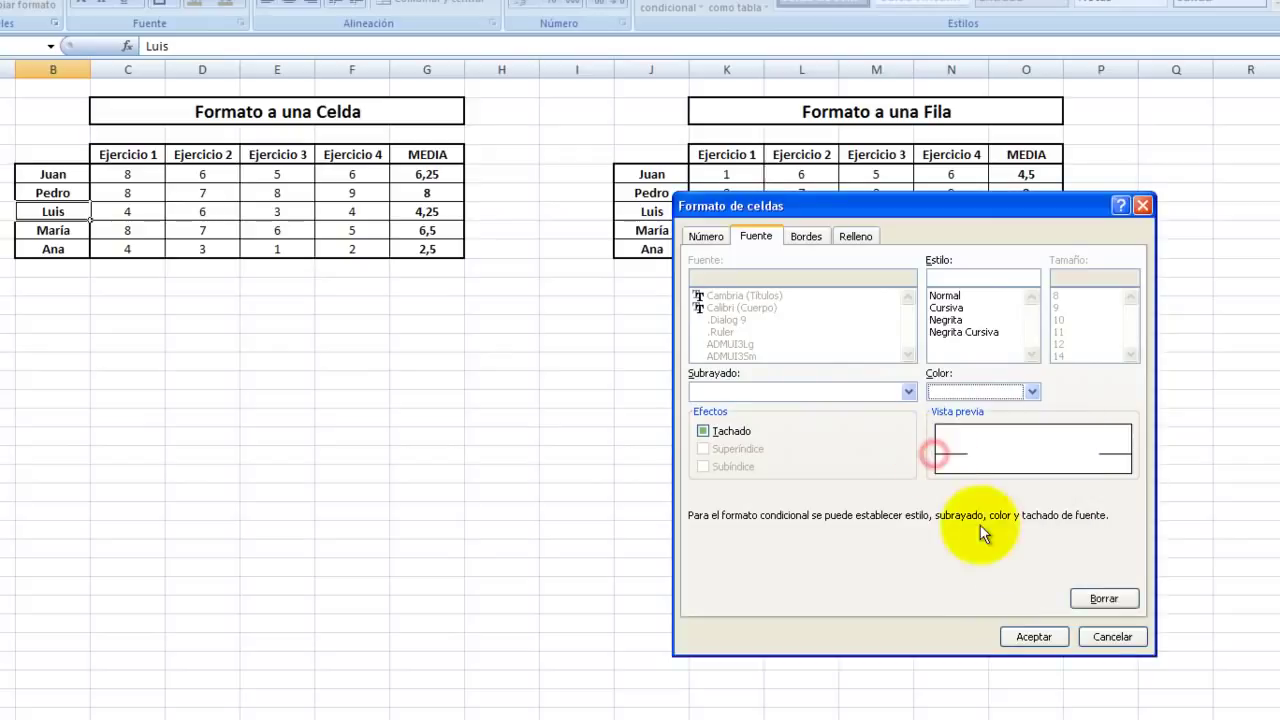
pyautogui.click(1038, 638)
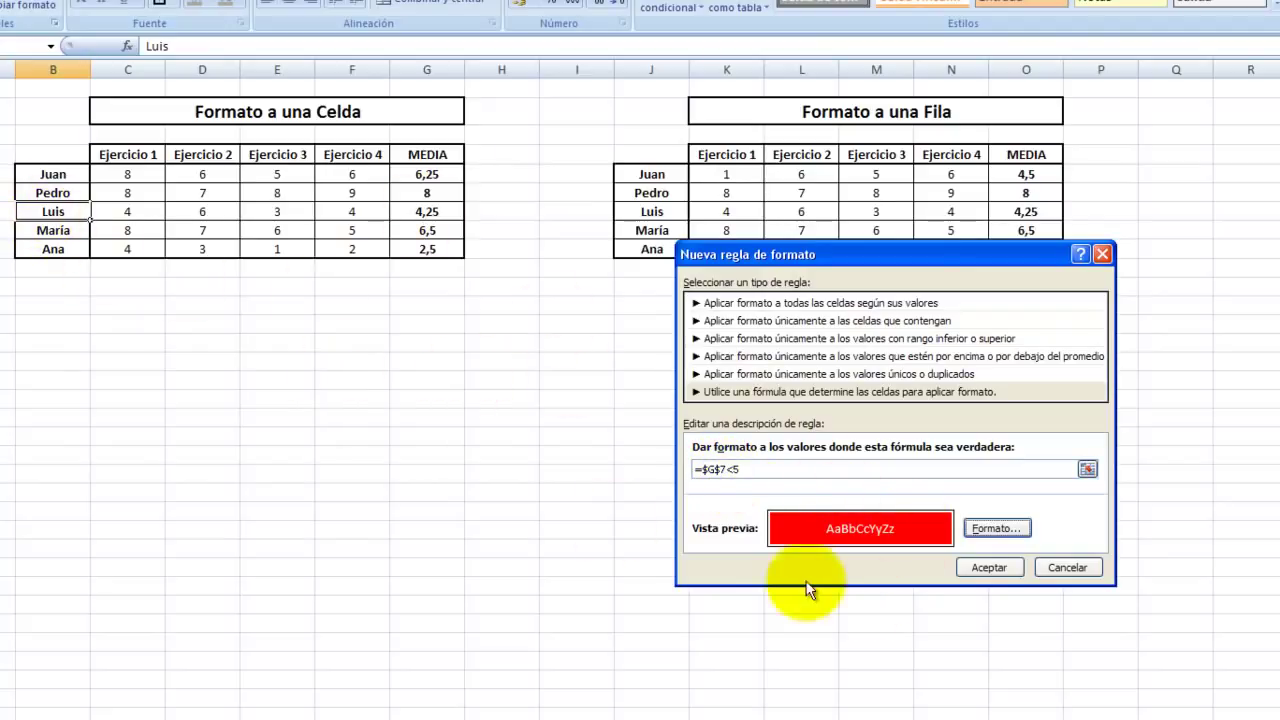
# Save the new rule and apply it to cell B7, closing the rules manager.
pyautogui.click(990, 568)
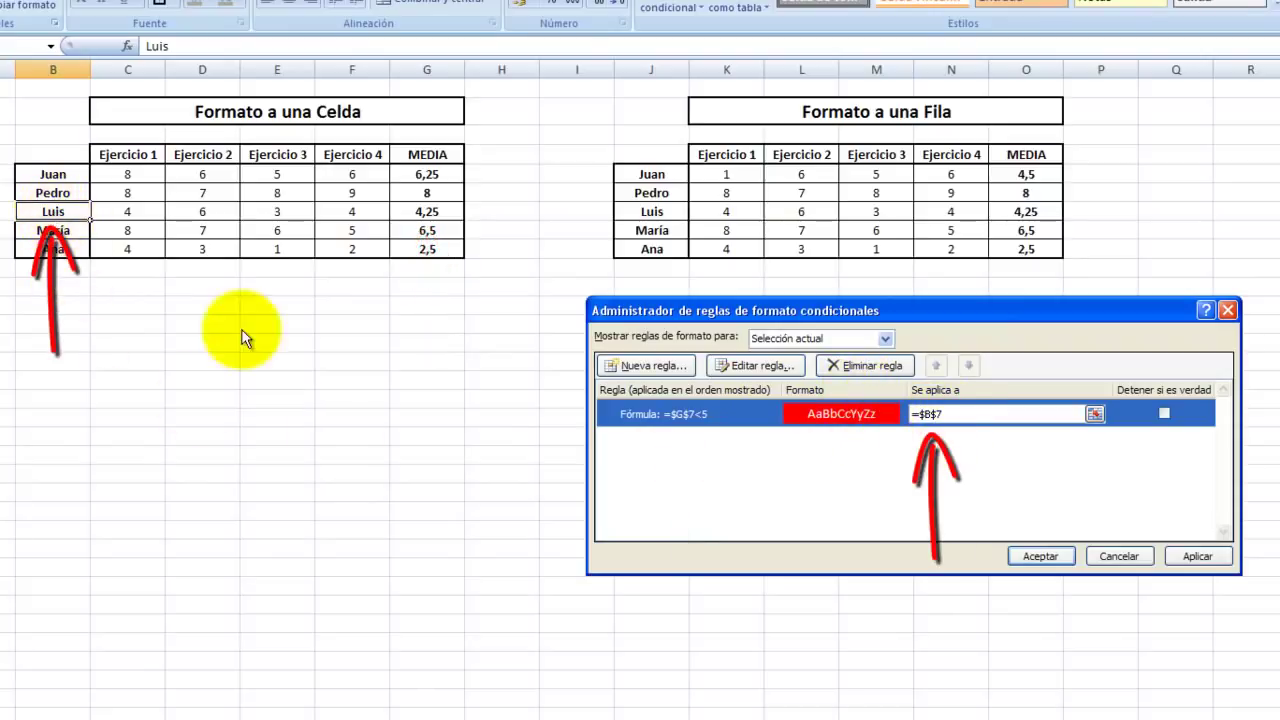
pyautogui.click(1202, 556)
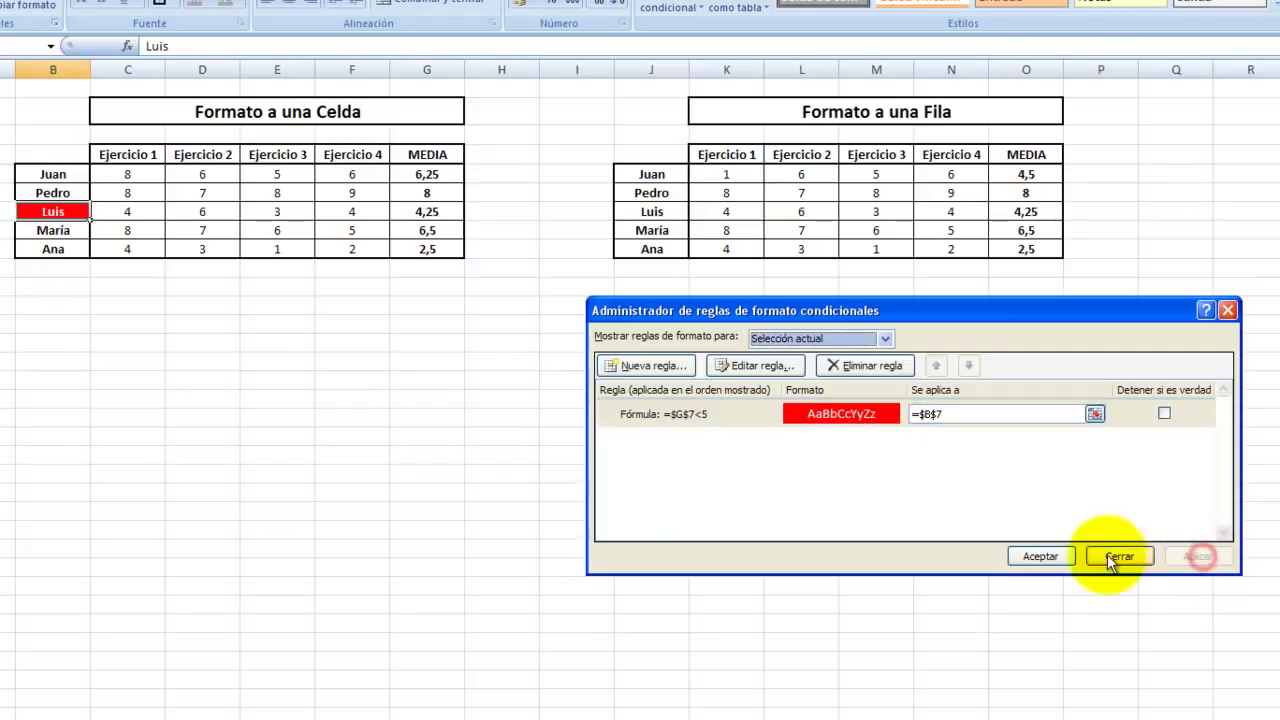
pyautogui.click(1043, 556)
pyautogui.click(277, 401)
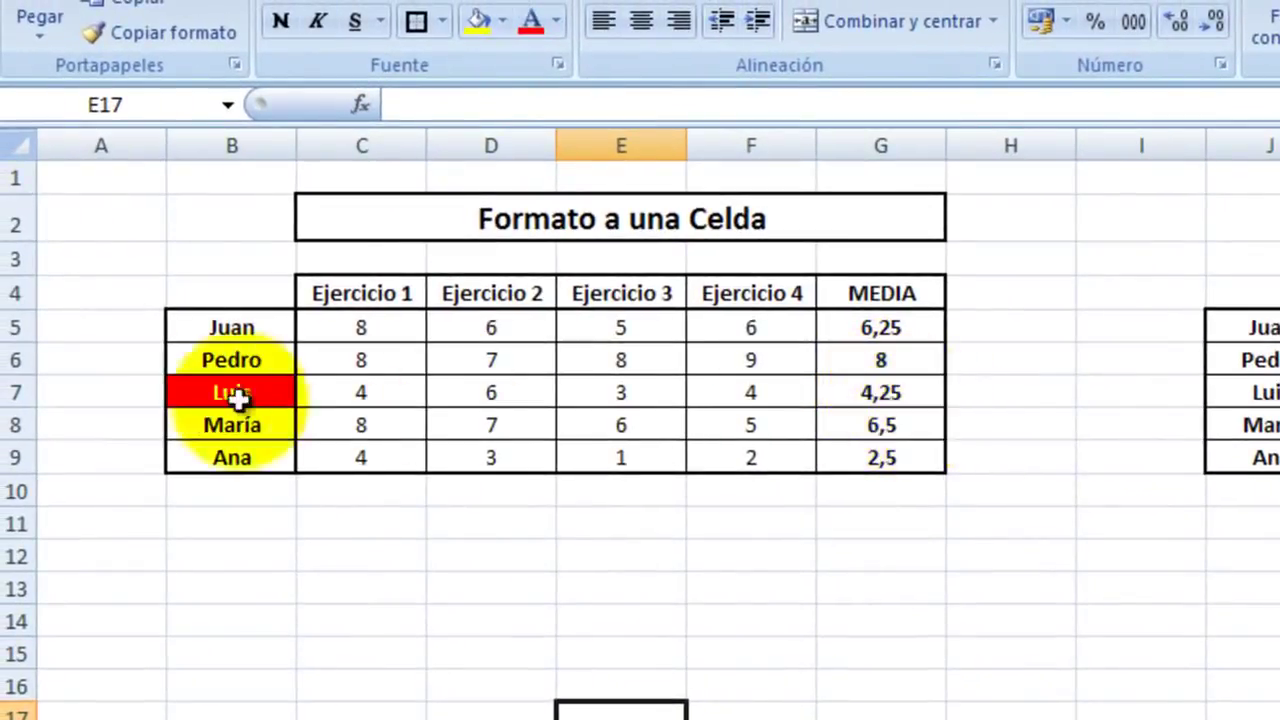
# Test the name cell's rule by changing E7 to 10 and then to 1.
pyautogui.click(624, 394)
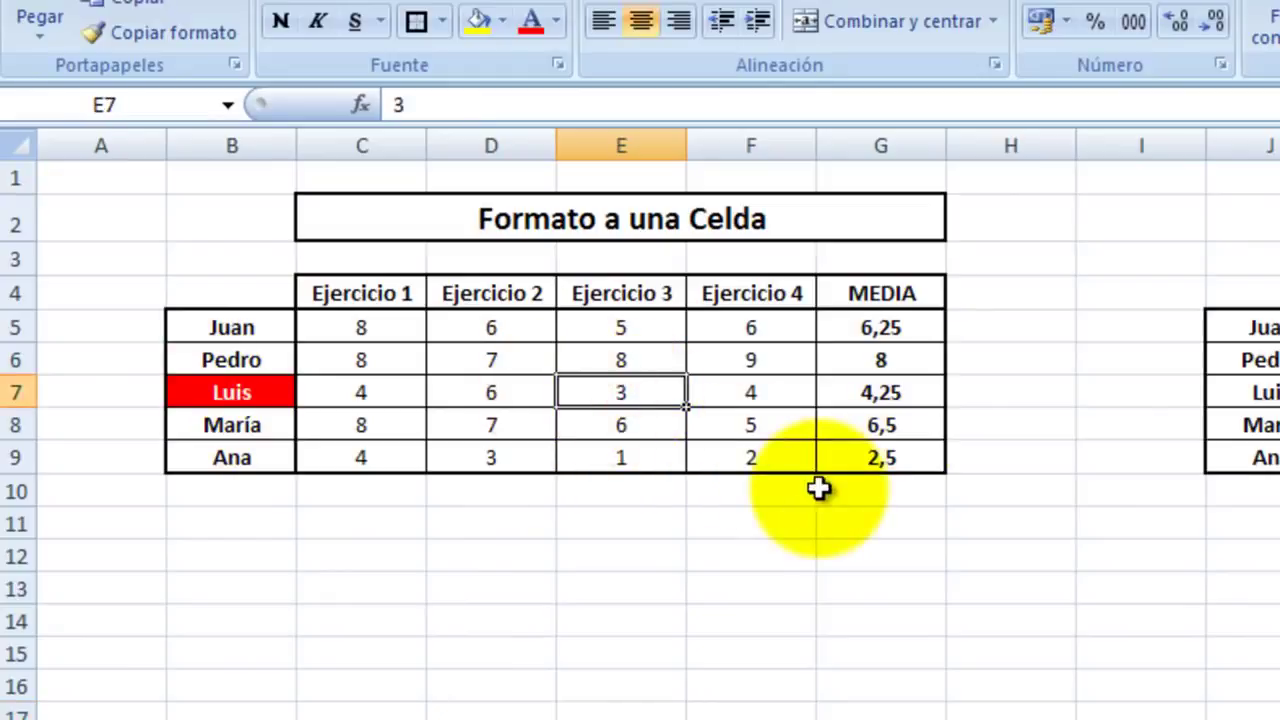
pyautogui.write('10')
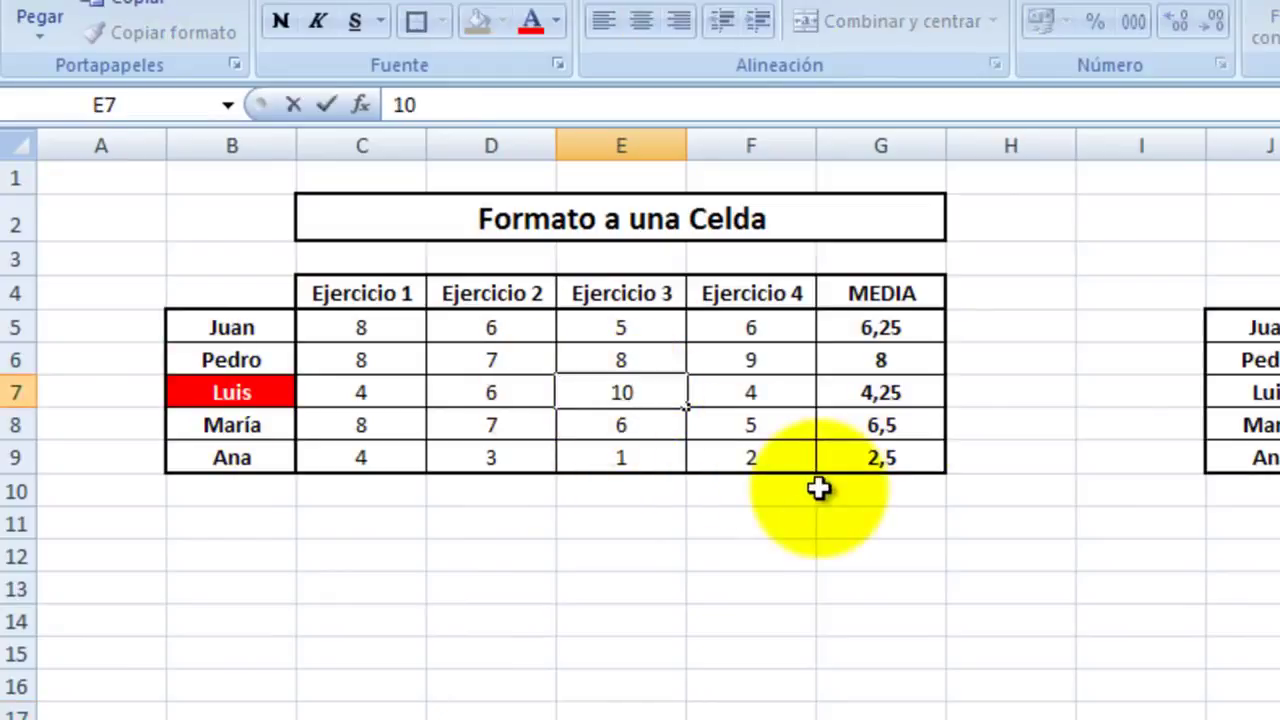
pyautogui.press('Return')
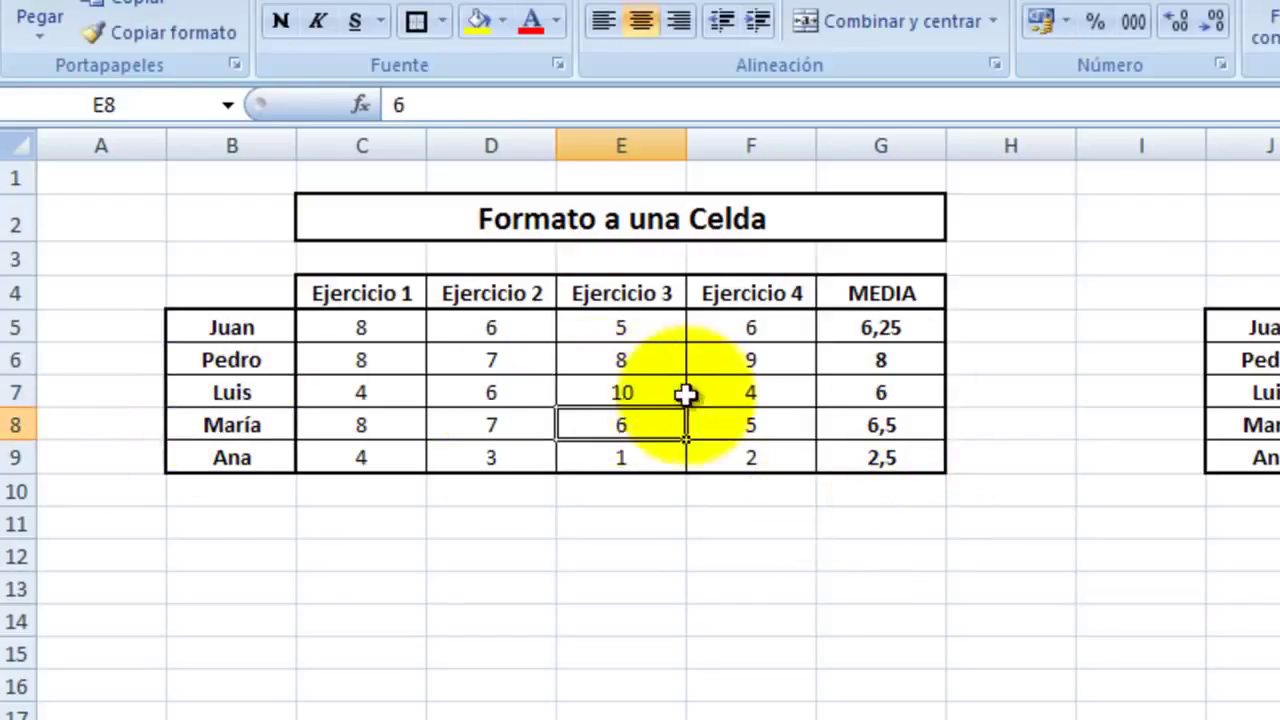
pyautogui.click(629, 393)
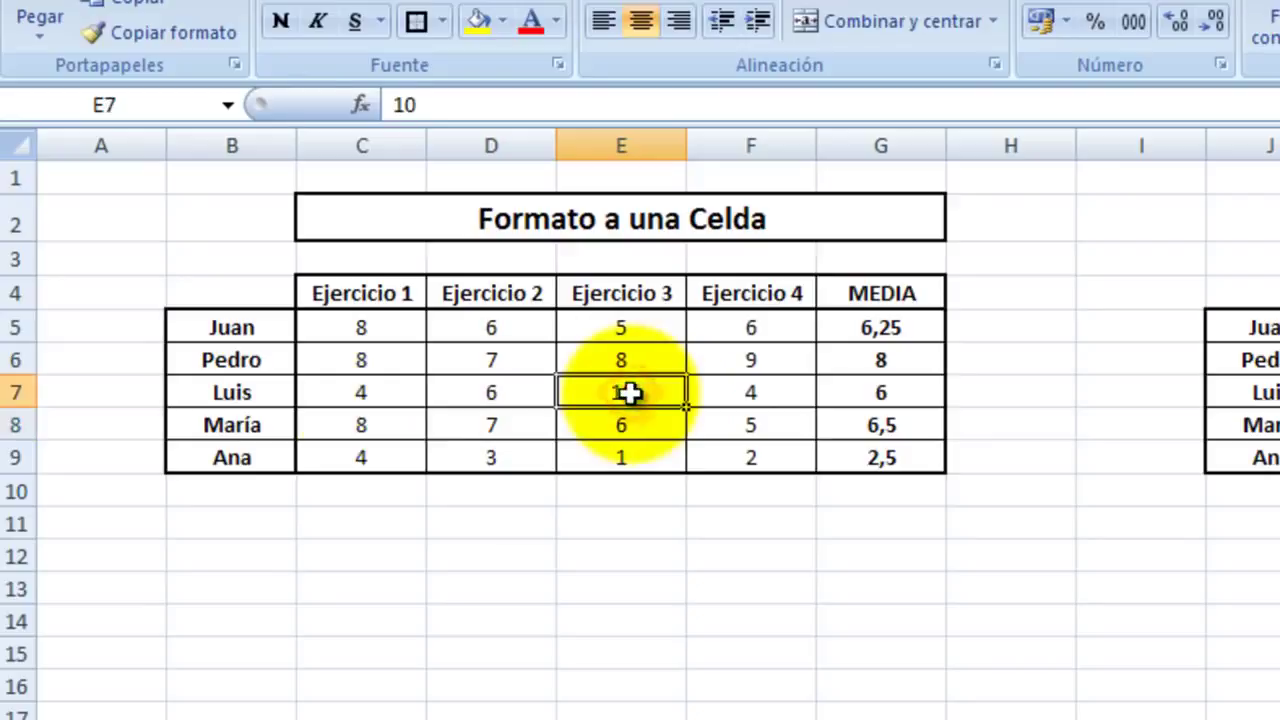
pyautogui.write('1')
pyautogui.press('Return')
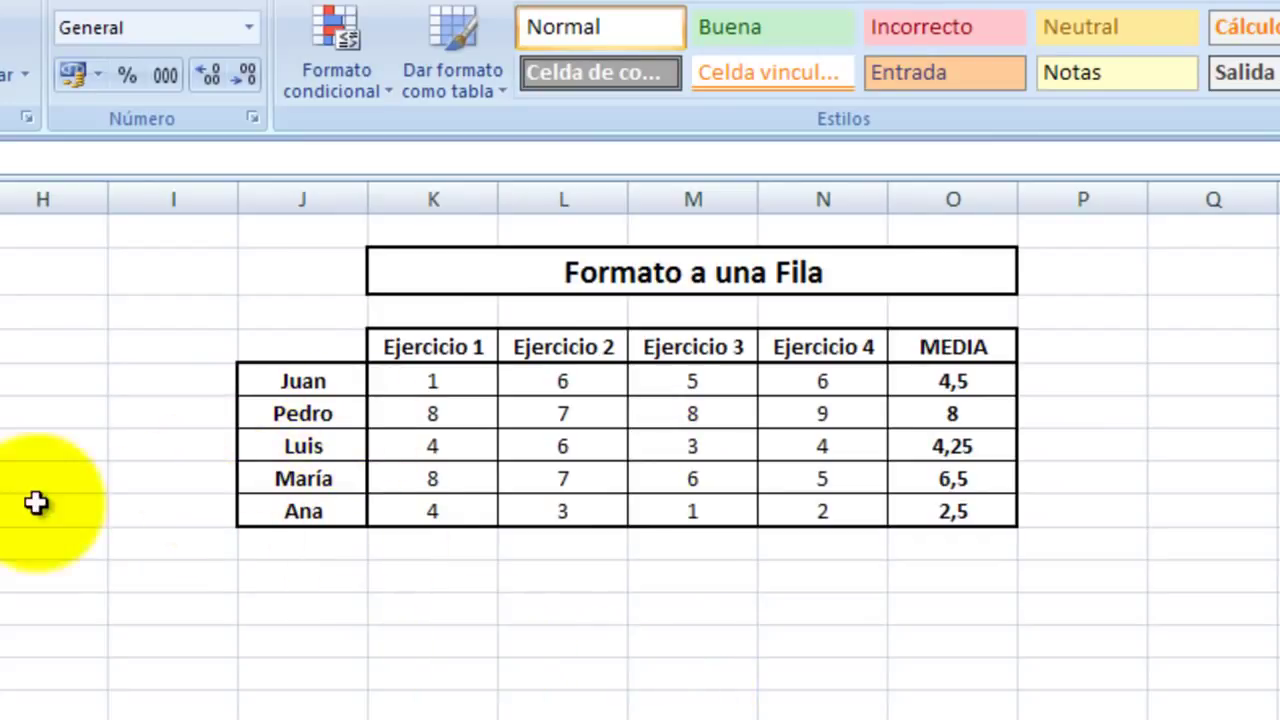
# Start a new formula-based conditional formatting rule for the row range J7:O7 with the formula =$O$7<5.
pyautogui.click(308, 447)
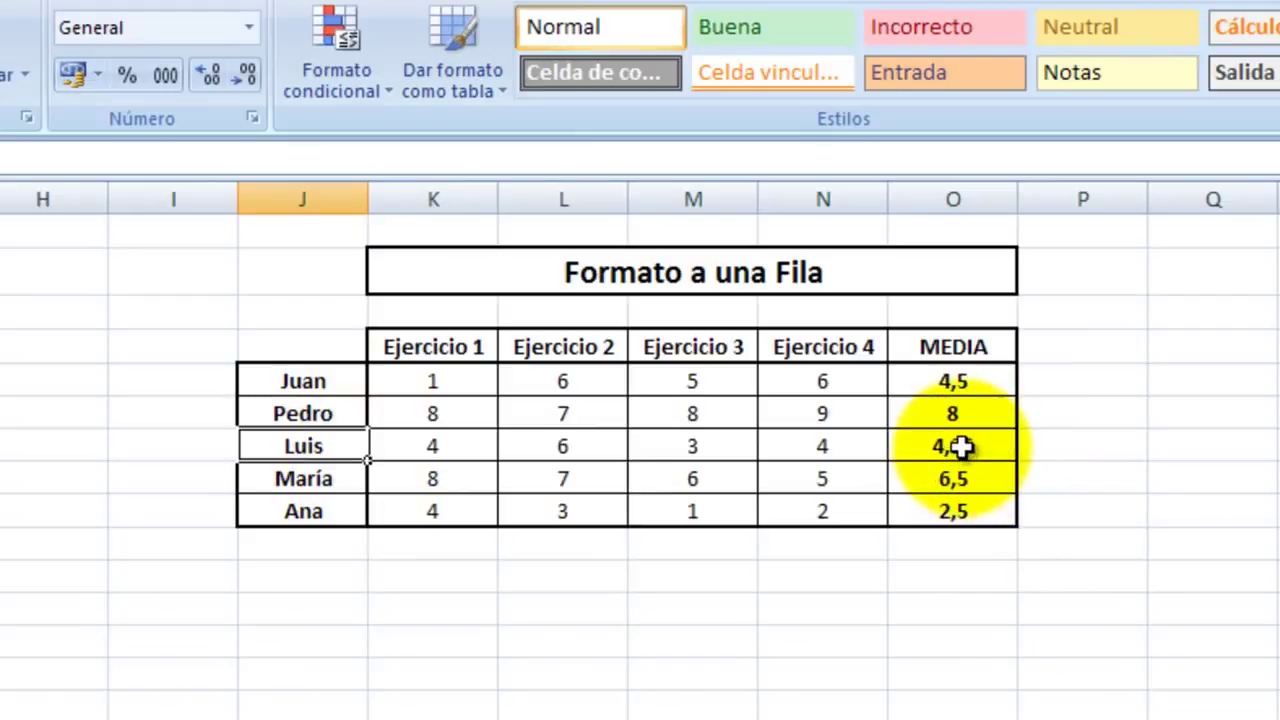
pyautogui.keyDown('shift'); pyautogui.click(960, 447); pyautogui.keyUp('shift')
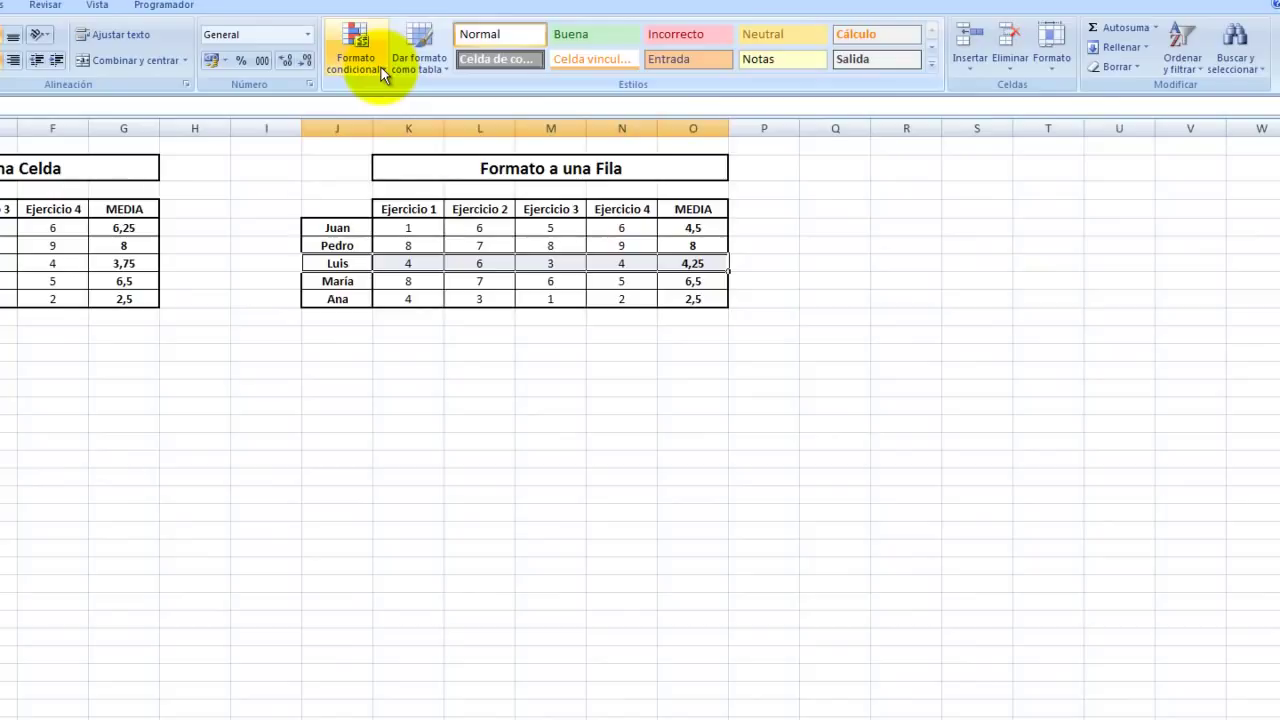
pyautogui.click(343, 72)
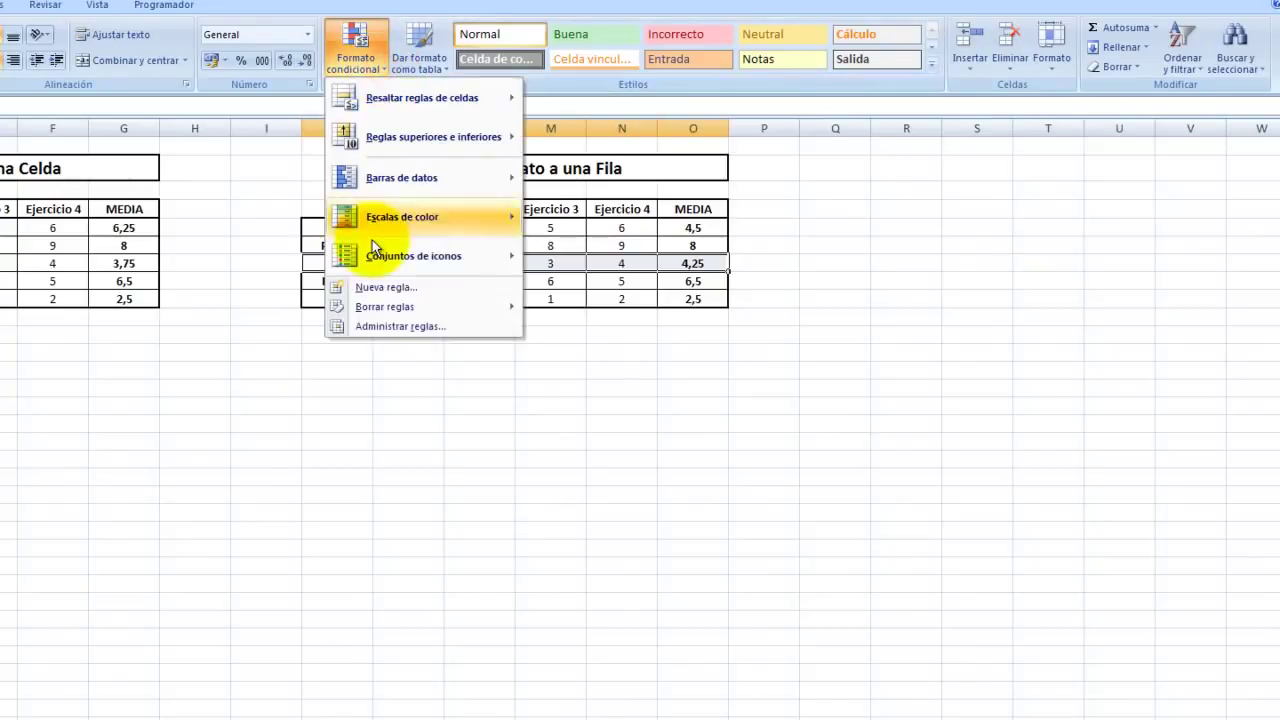
pyautogui.click(397, 326)
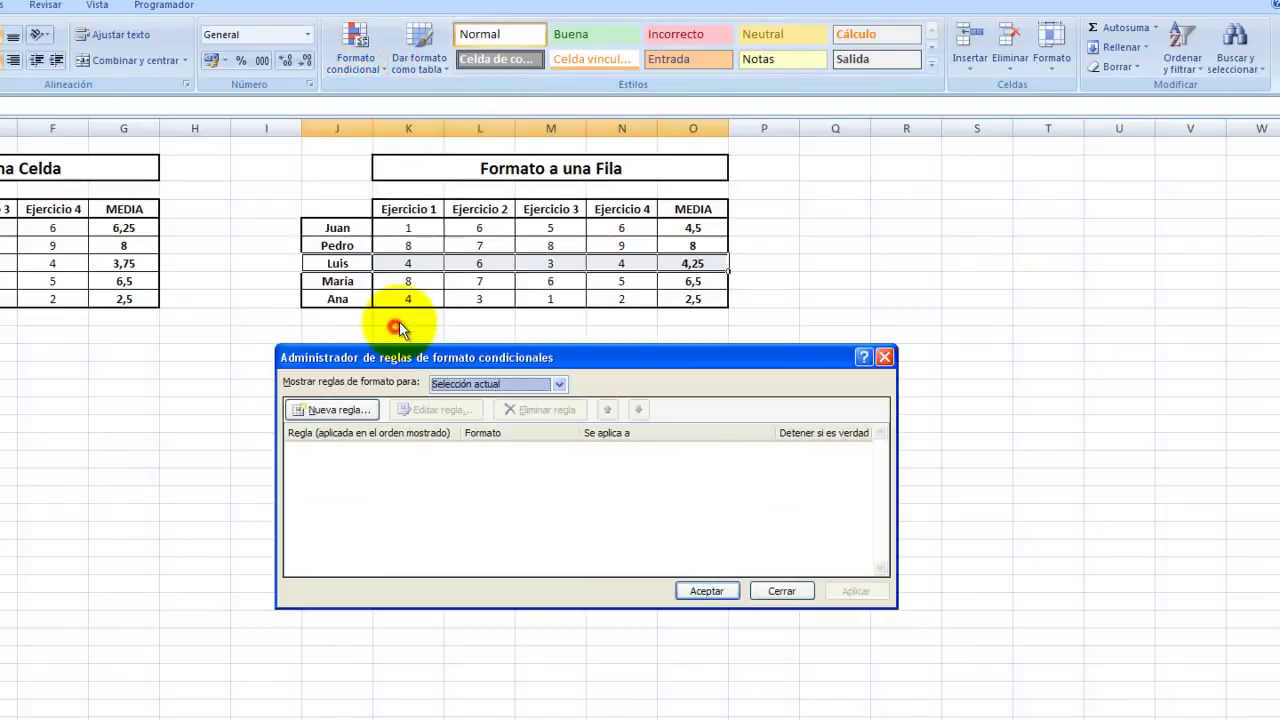
pyautogui.click(332, 413)
pyautogui.moveTo(516, 299); pyautogui.dragTo(716, 378)
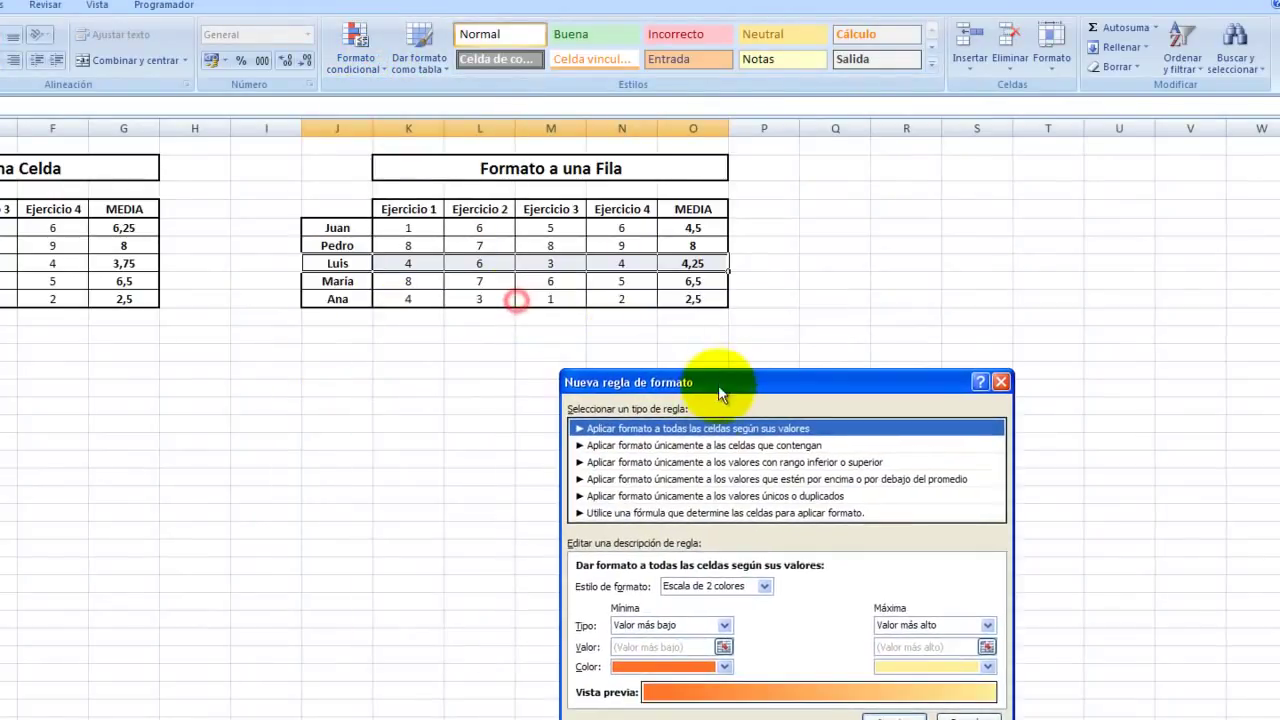
pyautogui.click(758, 513)
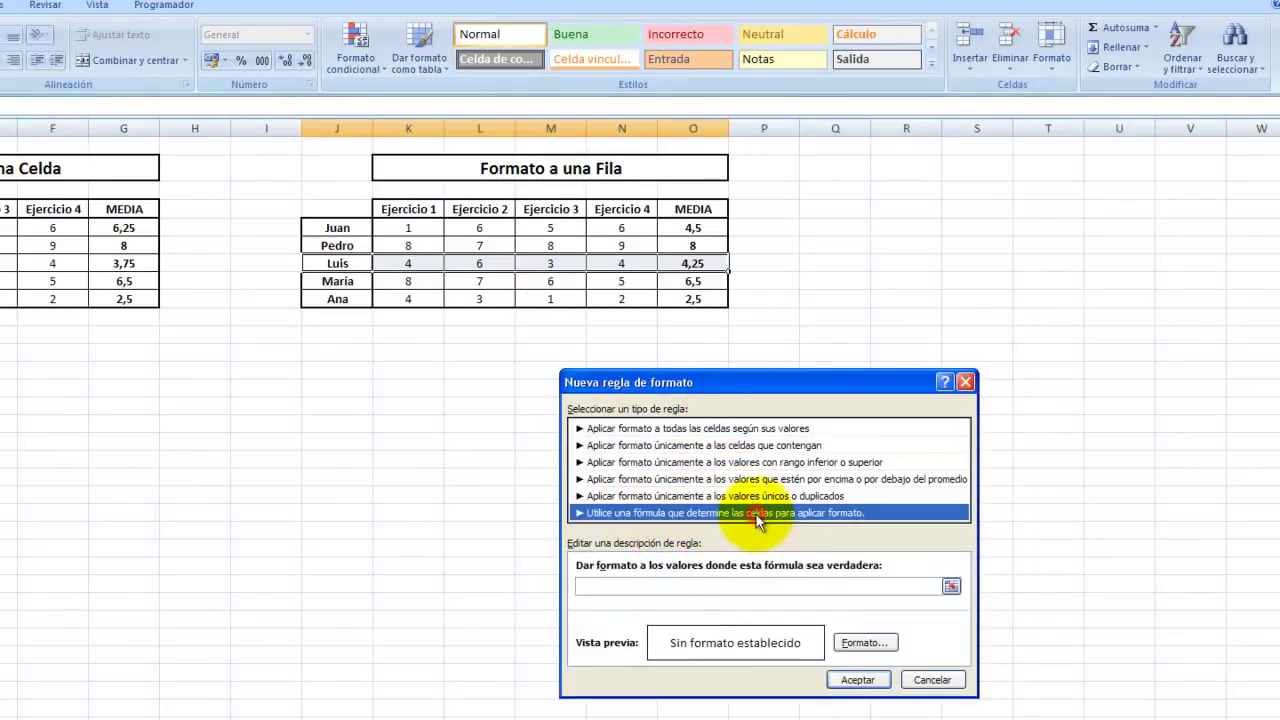
pyautogui.click(603, 587)
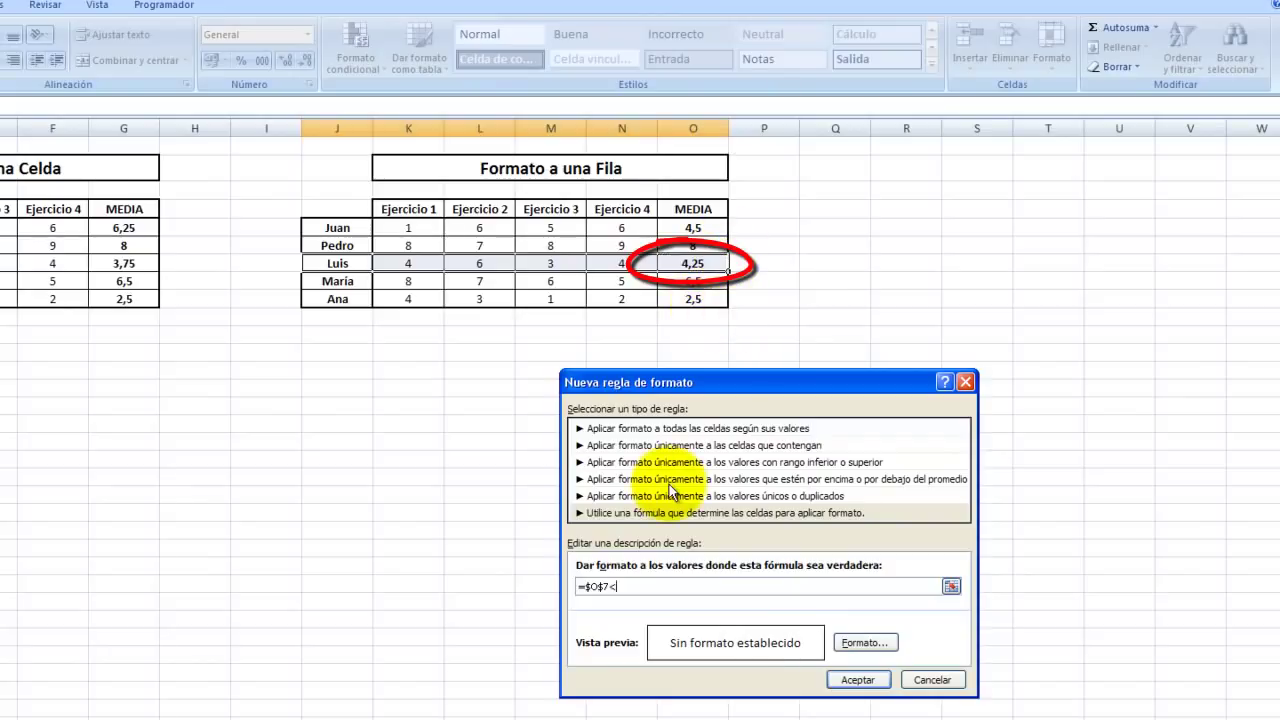
pyautogui.write('5')
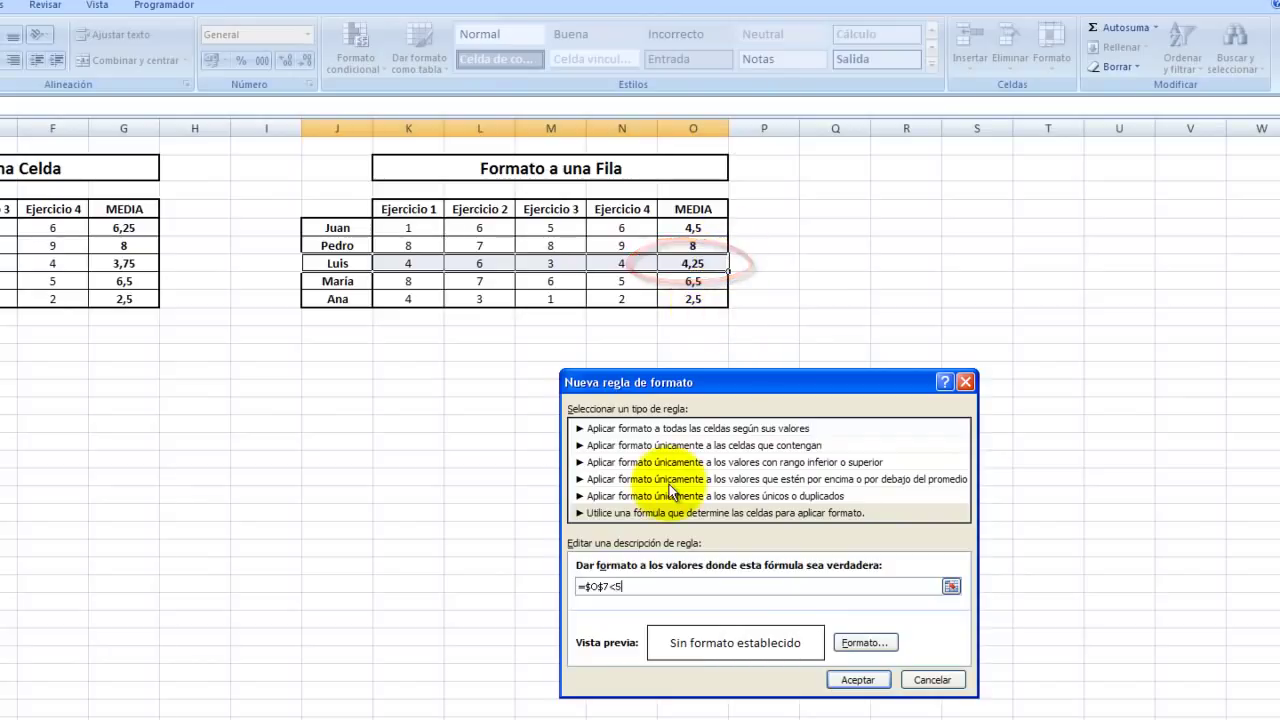
# Give the row rule a white font color and a standard red fill.
pyautogui.click(864, 643)
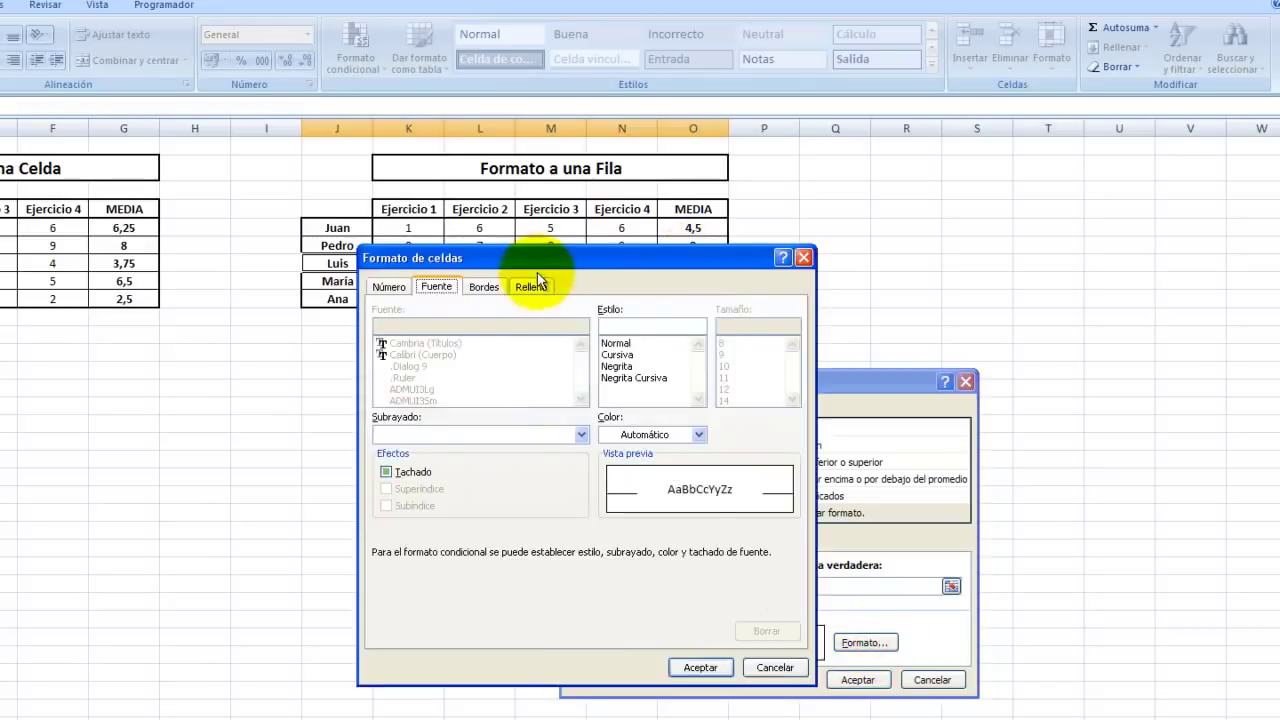
pyautogui.click(699, 434)
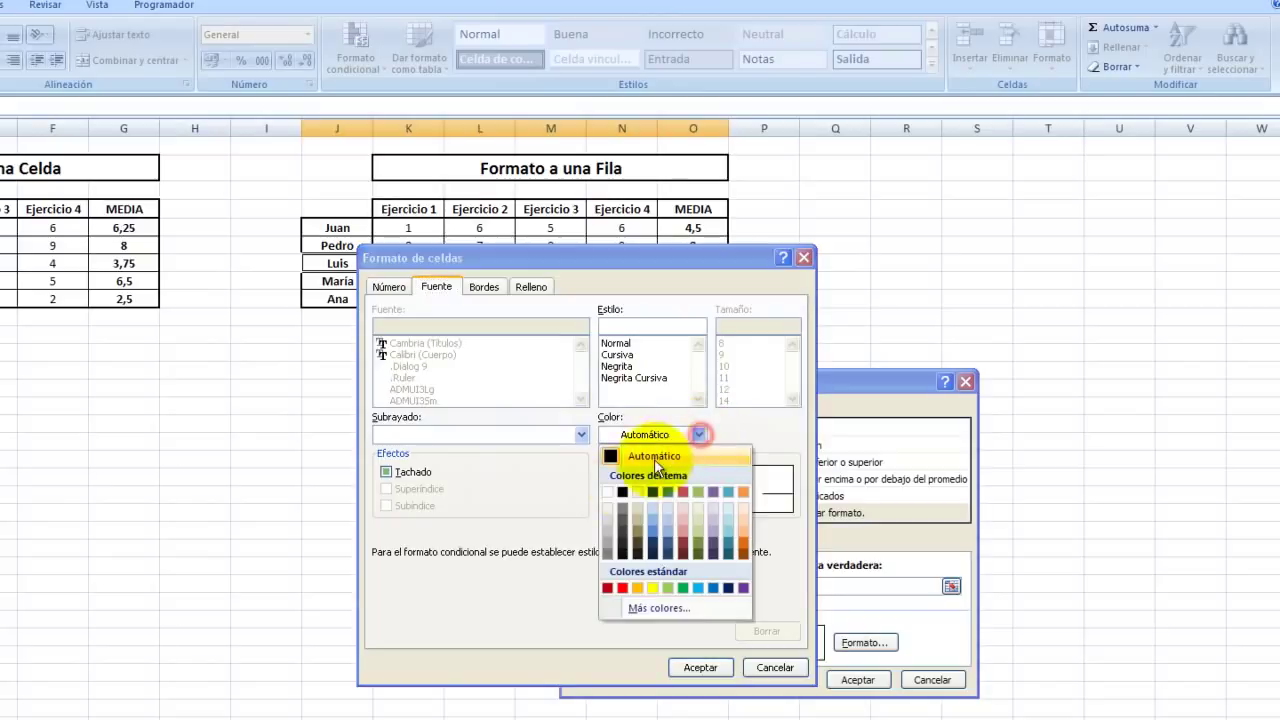
pyautogui.click(610, 495)
pyautogui.click(531, 287)
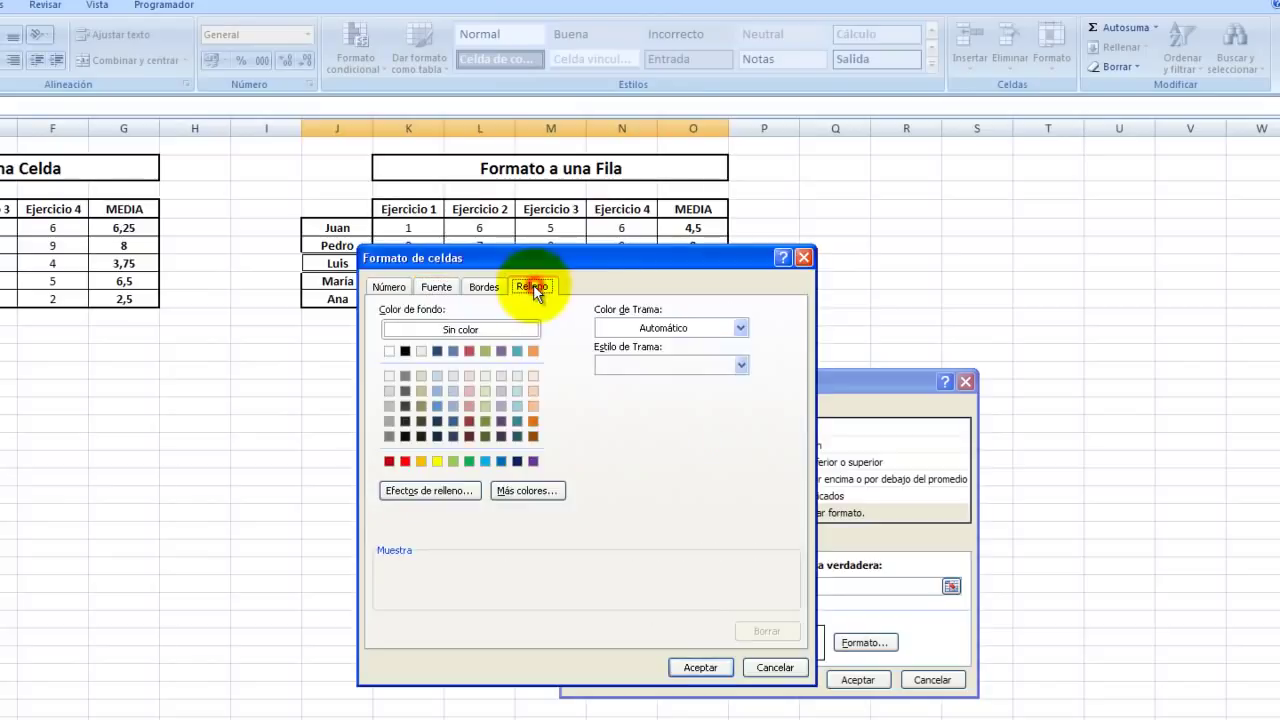
pyautogui.click(404, 460)
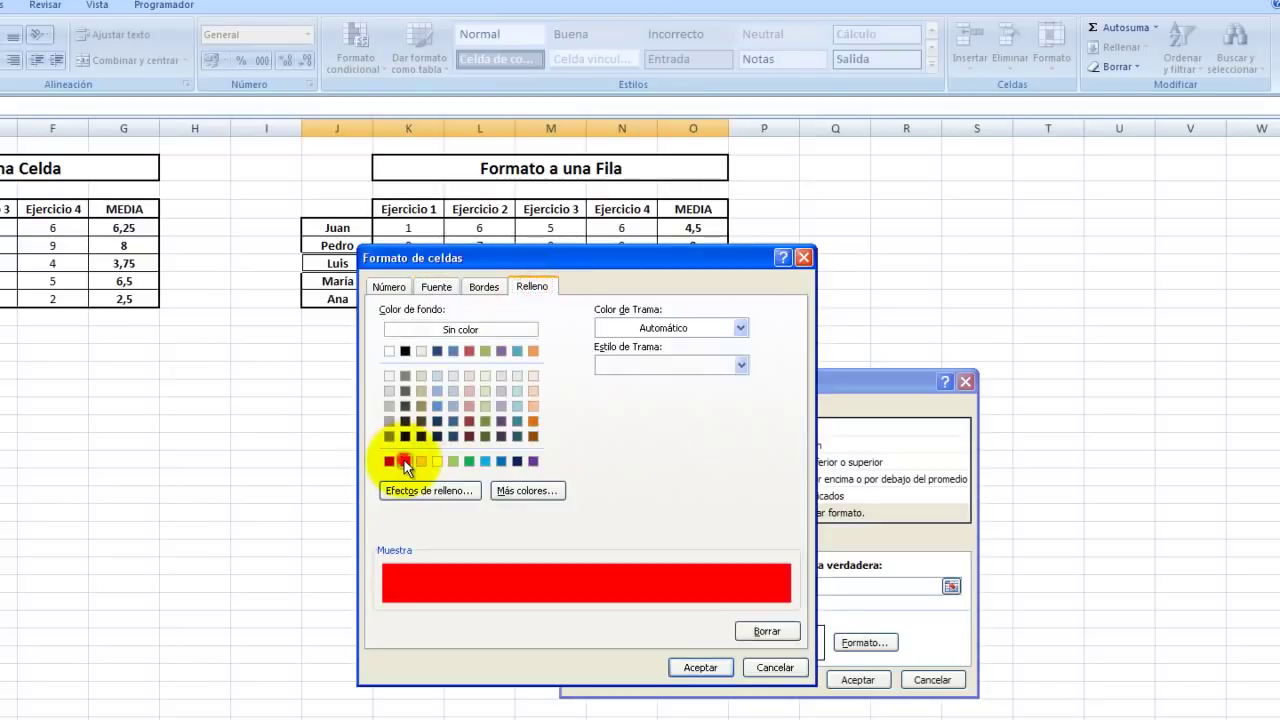
pyautogui.click(700, 667)
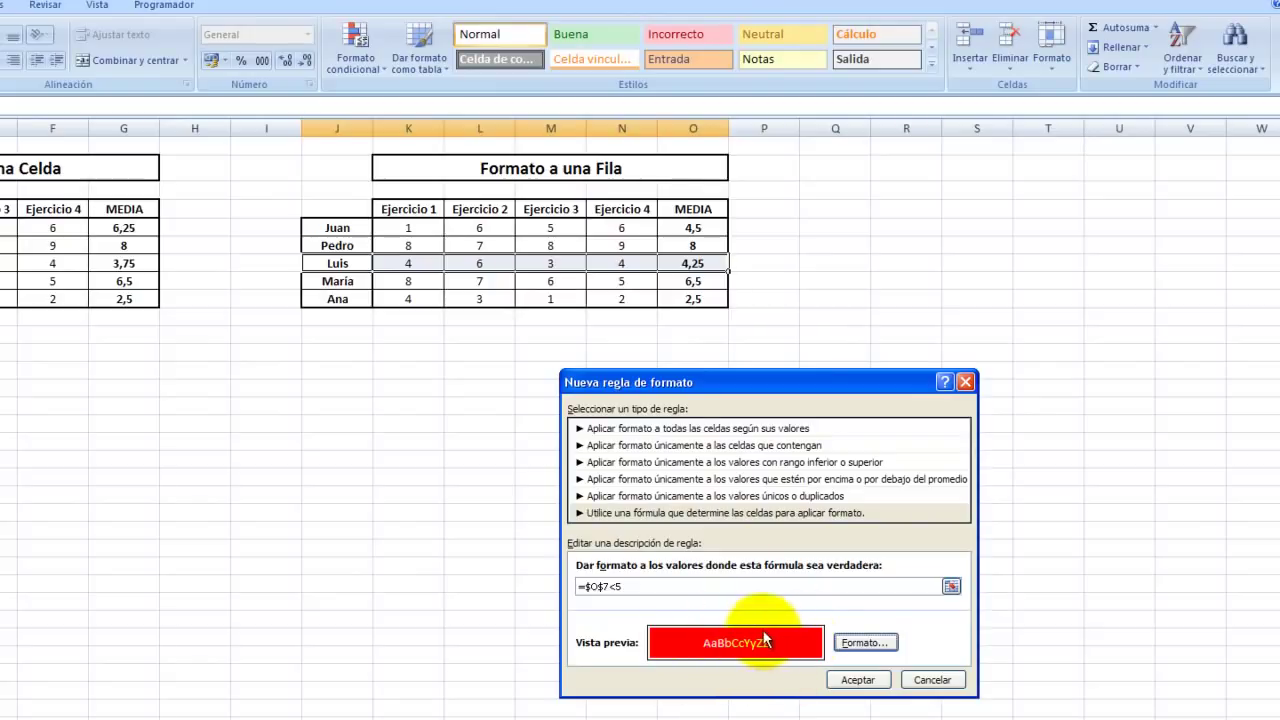
# Save the row rule and apply it to J7:O7, closing the rules manager.
pyautogui.click(857, 679)
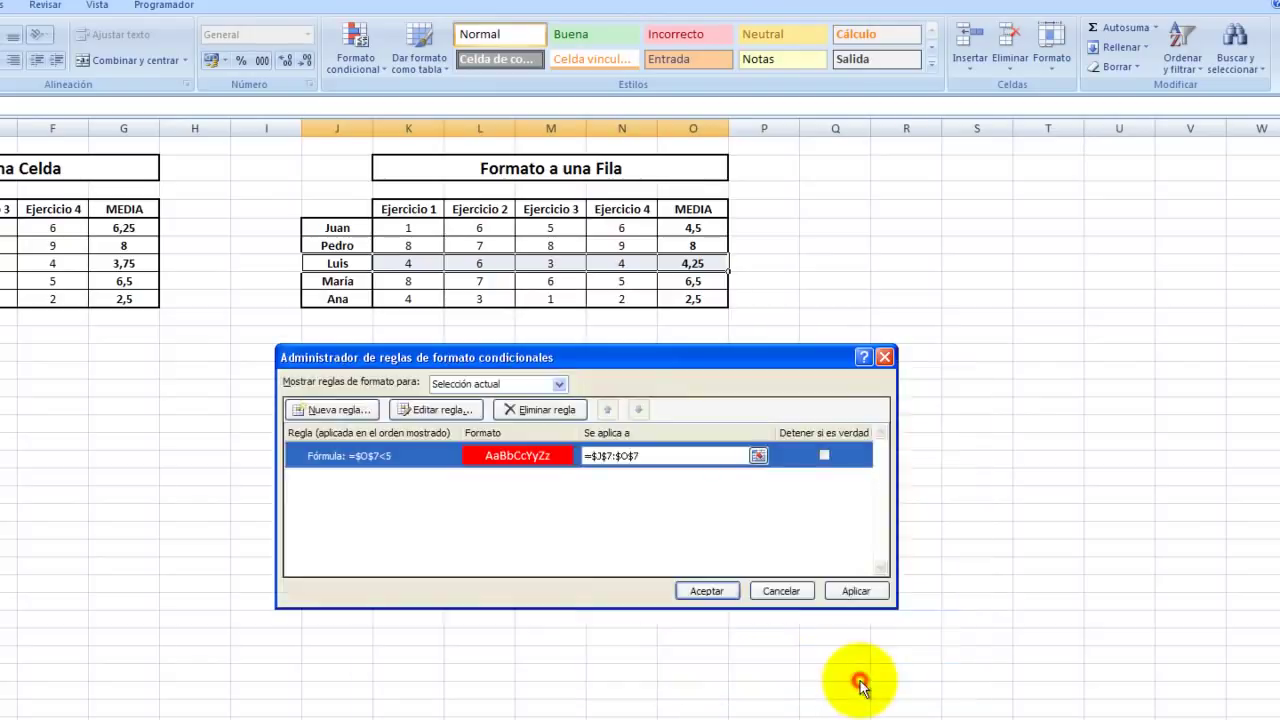
pyautogui.moveTo(643, 367); pyautogui.dragTo(601, 401)
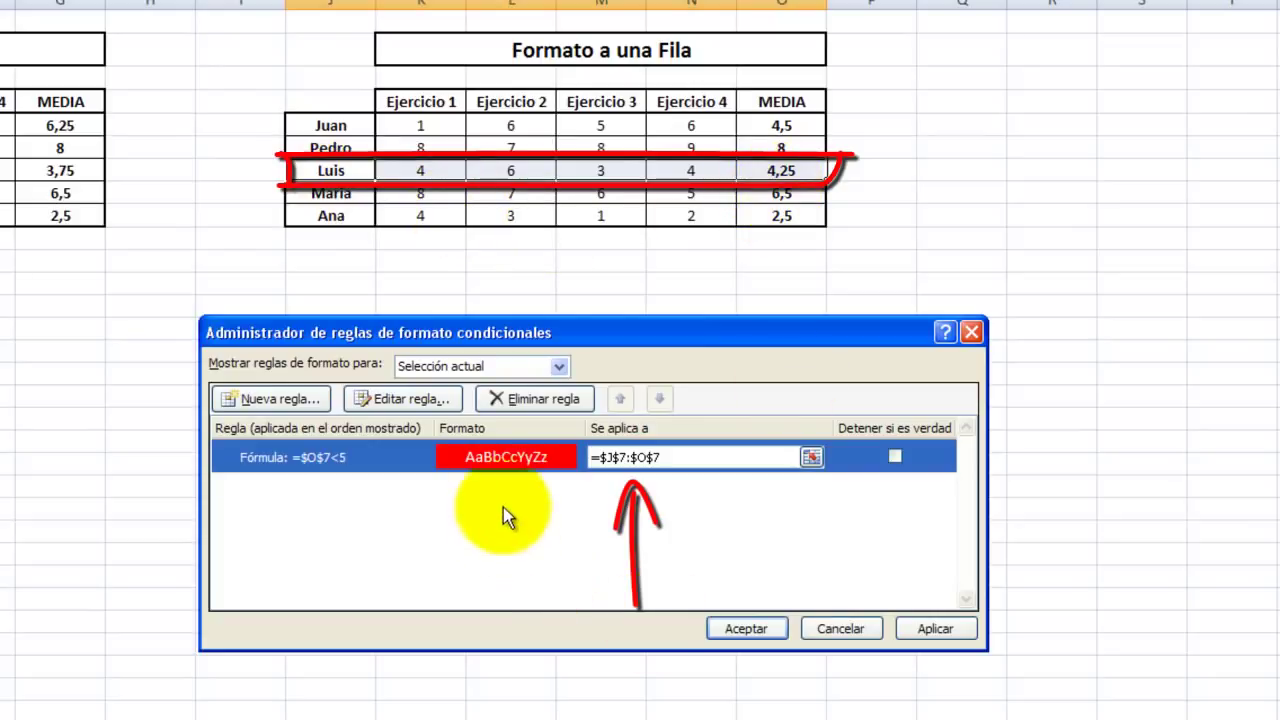
pyautogui.click(940, 632)
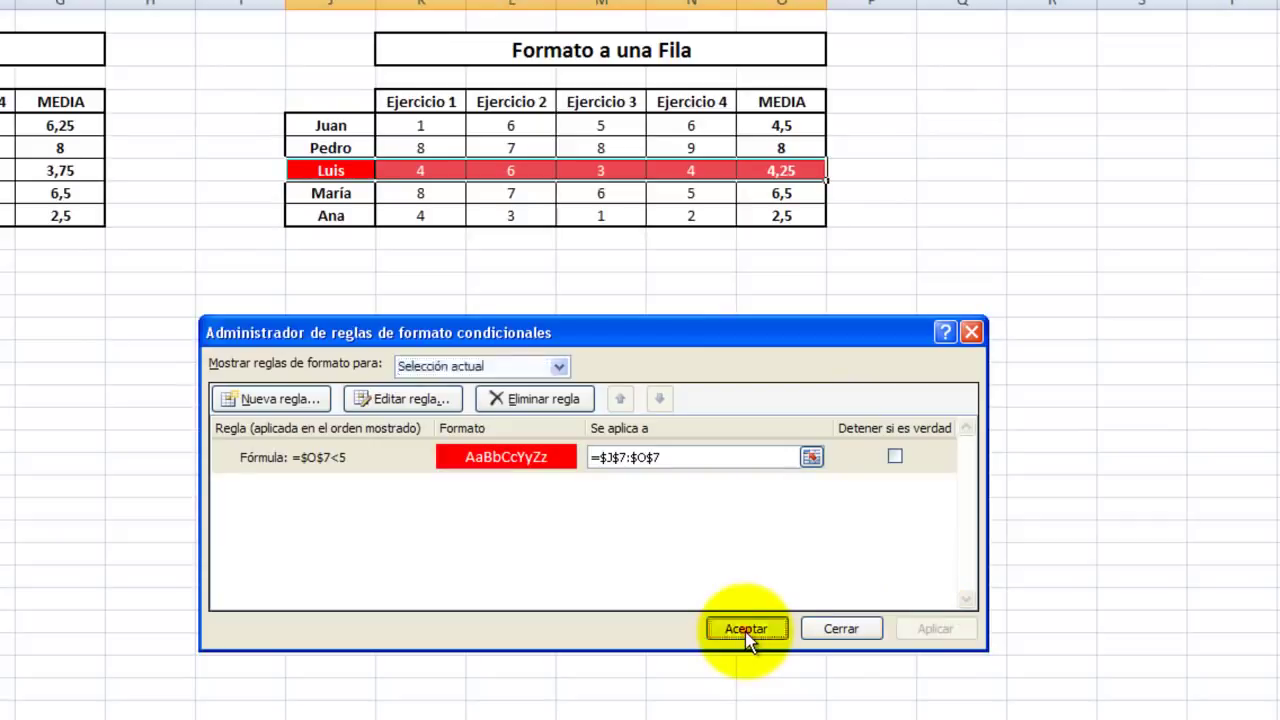
pyautogui.click(746, 629)
pyautogui.click(575, 484)
# Test the row rule by changing M7 to 10 and then to 2.
pyautogui.click(604, 170)
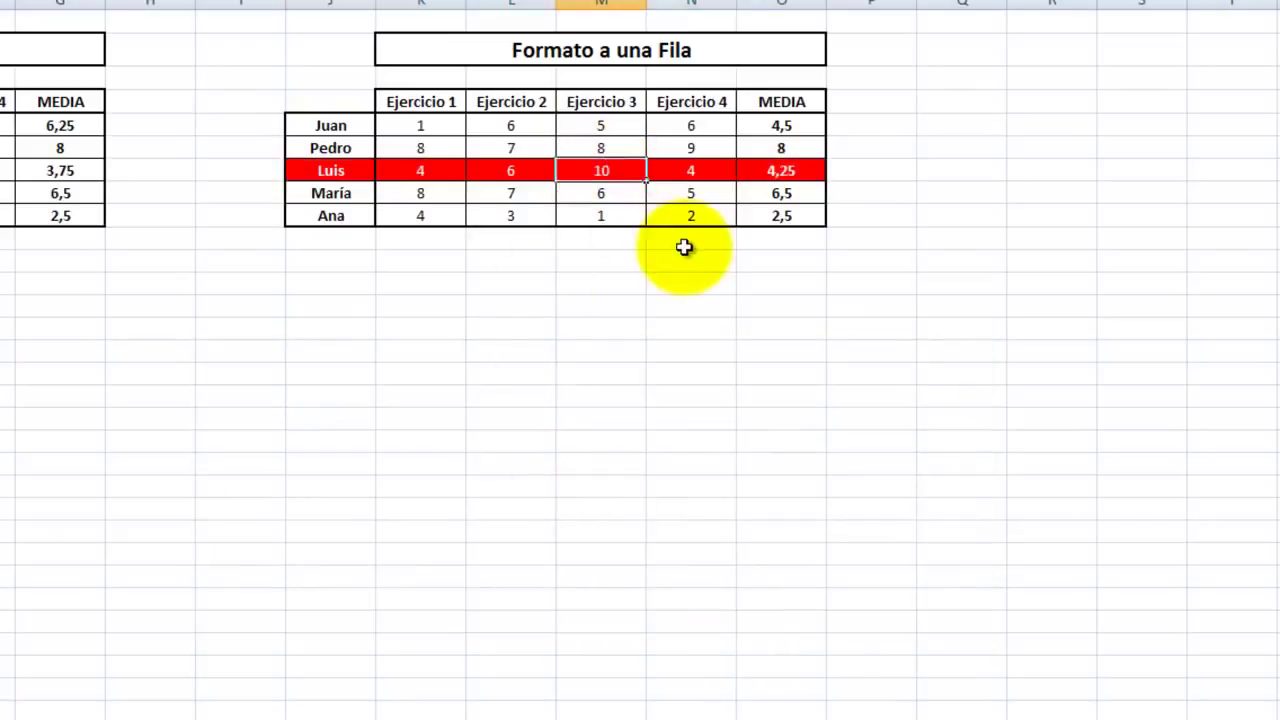
pyautogui.write('10')
pyautogui.press('Return')
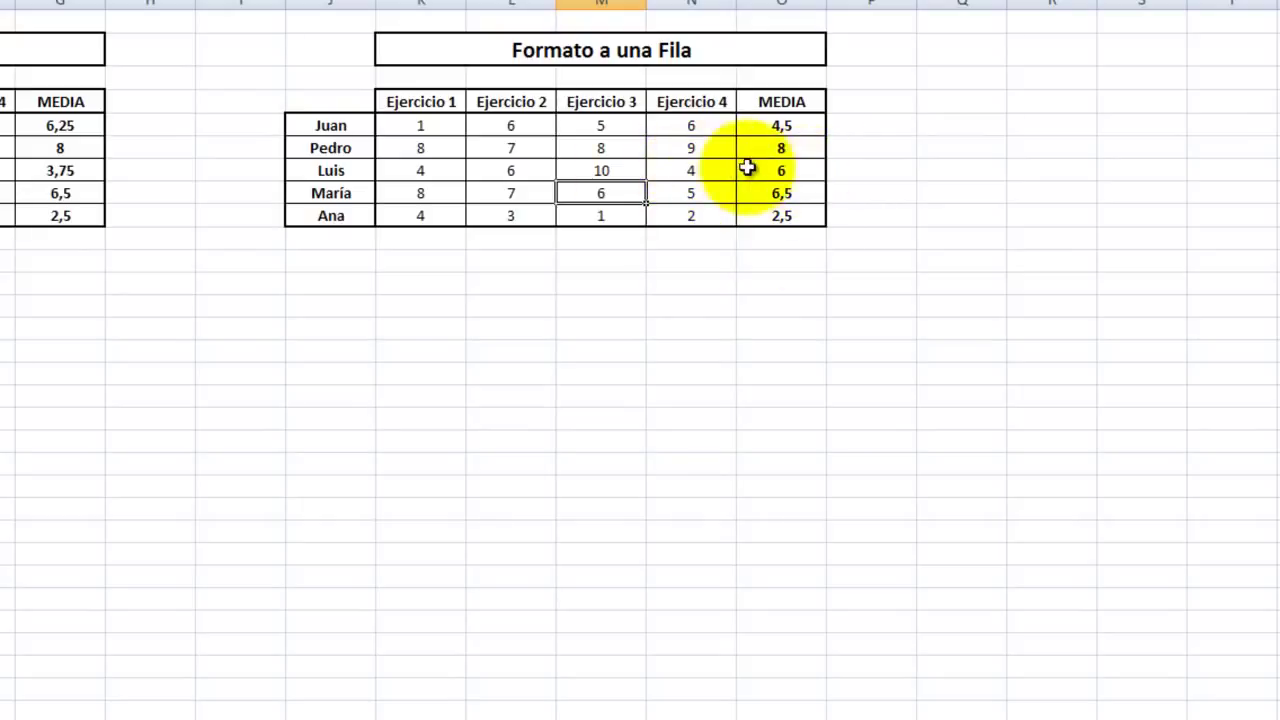
pyautogui.click(609, 170)
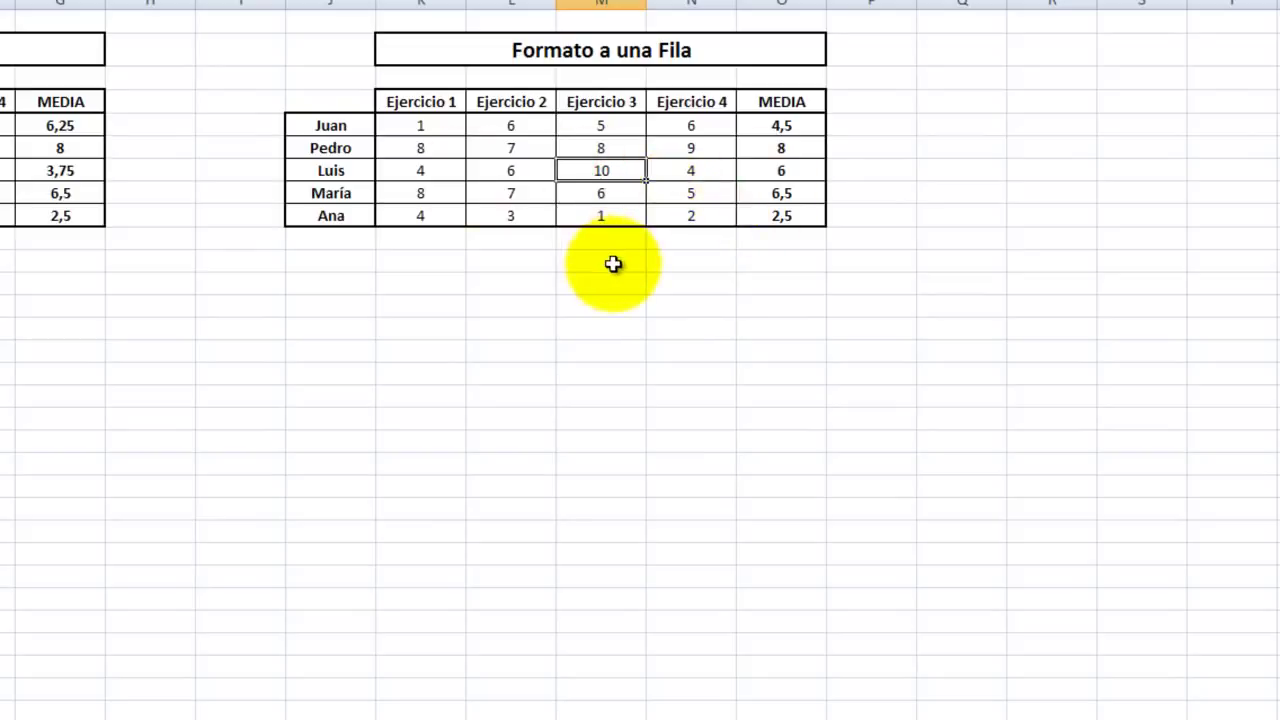
pyautogui.write('2')
pyautogui.press('Return')
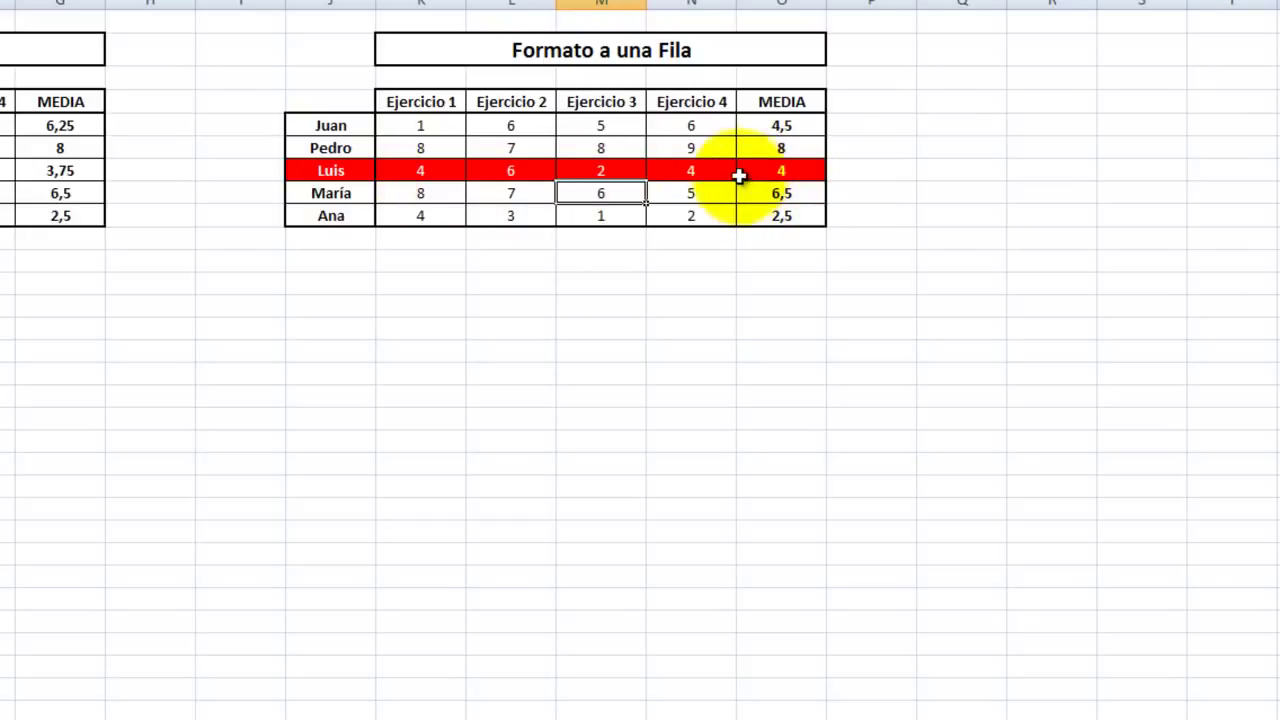
# Review the conditional formatting rule assigned to J7:O7 in the rules manager and close it without changes.
pyautogui.click(333, 168)
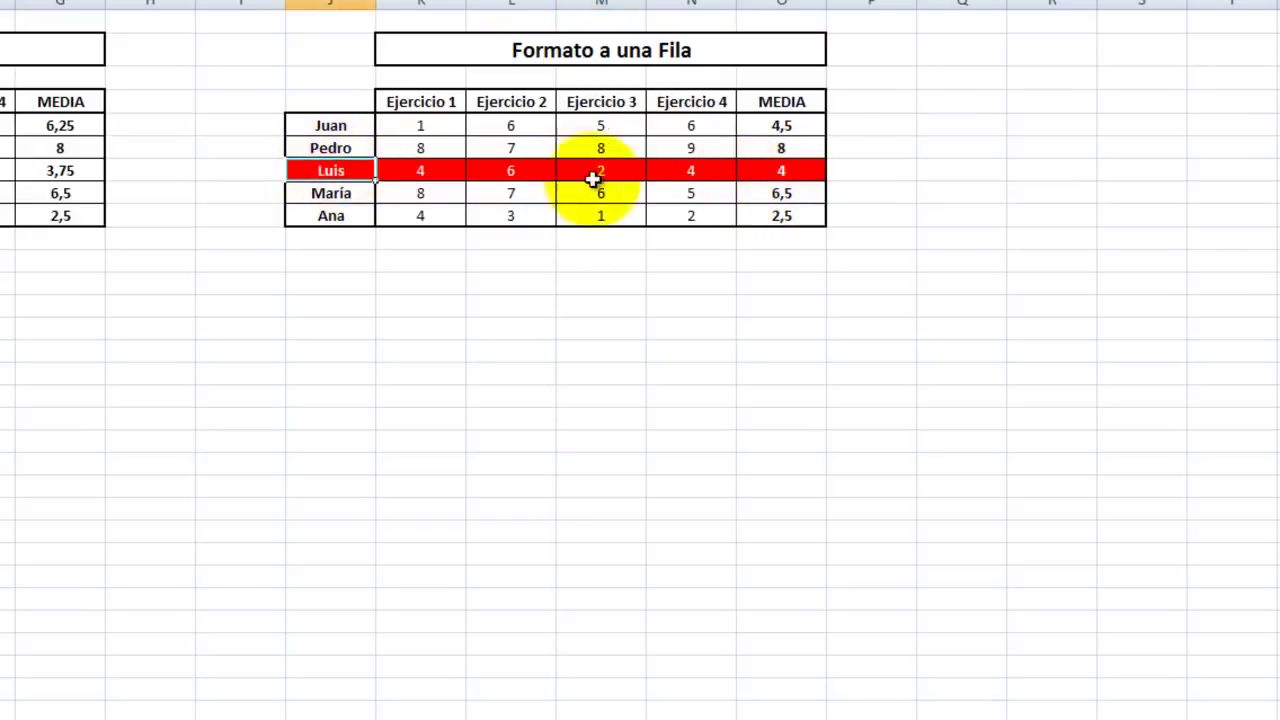
pyautogui.keyDown('shift'); pyautogui.click(781, 170); pyautogui.keyUp('shift')
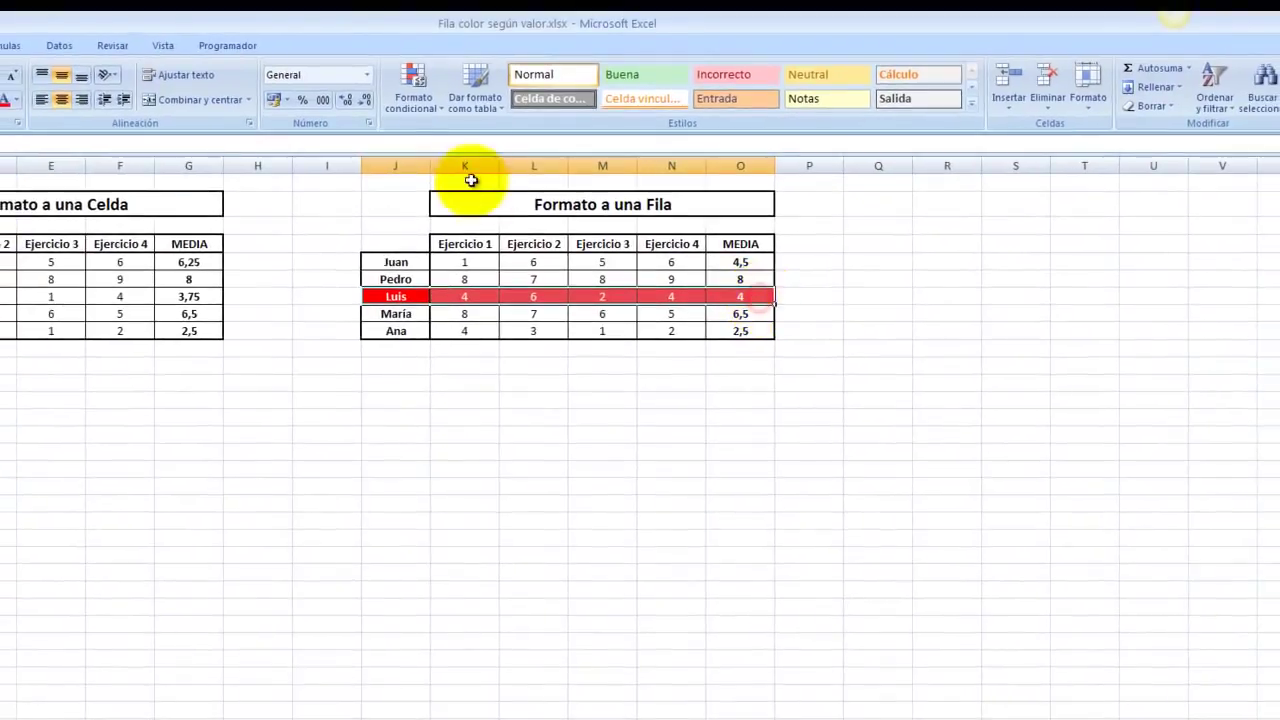
pyautogui.click(437, 105)
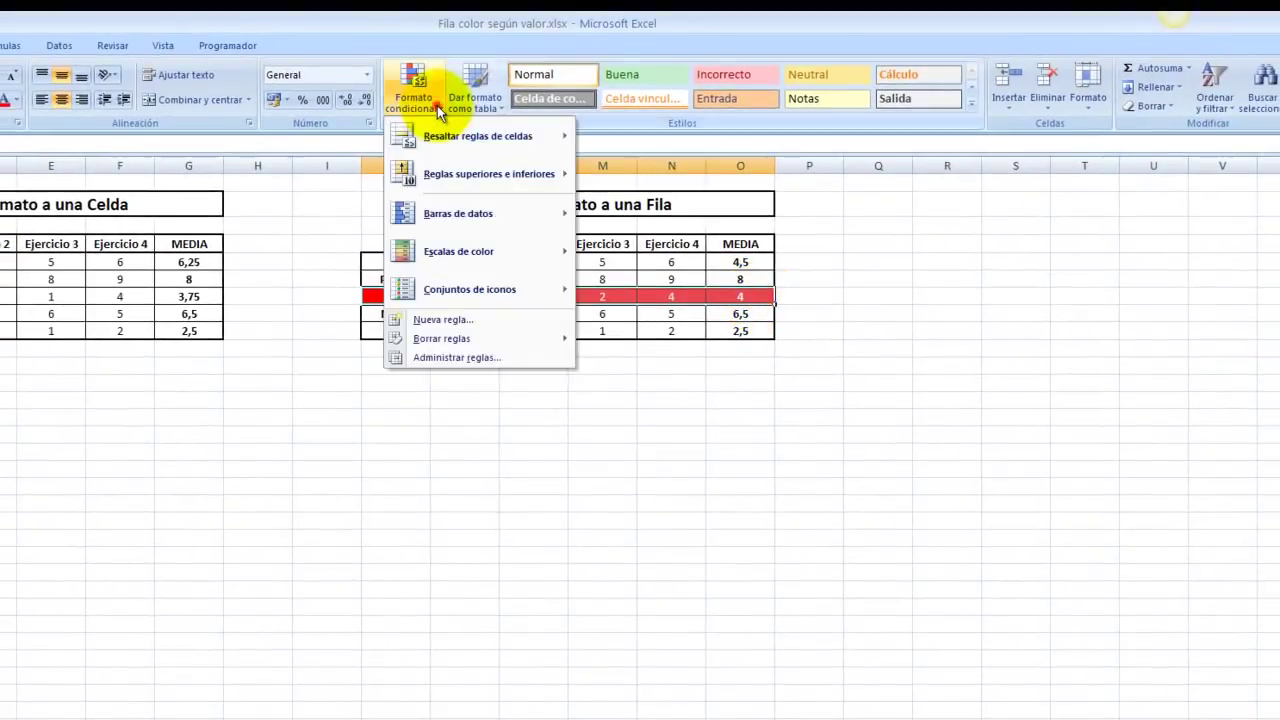
pyautogui.click(460, 360)
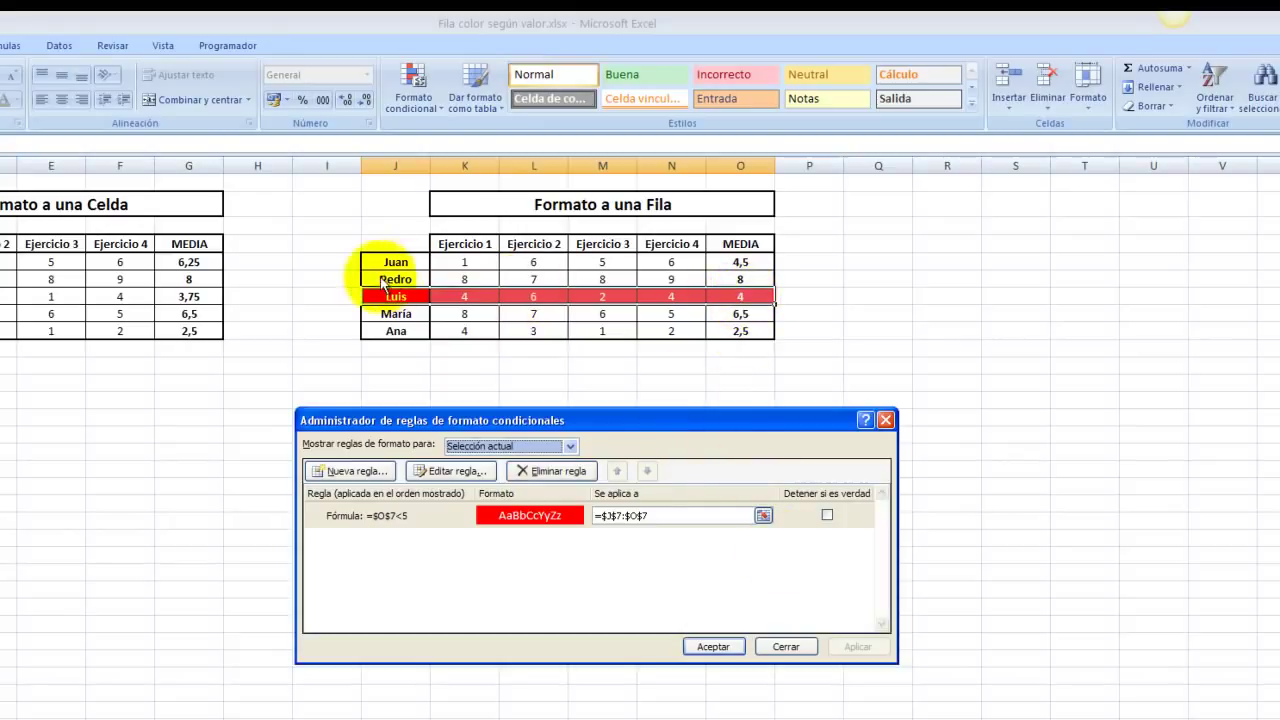
pyautogui.click(787, 647)
pyautogui.click(625, 468)
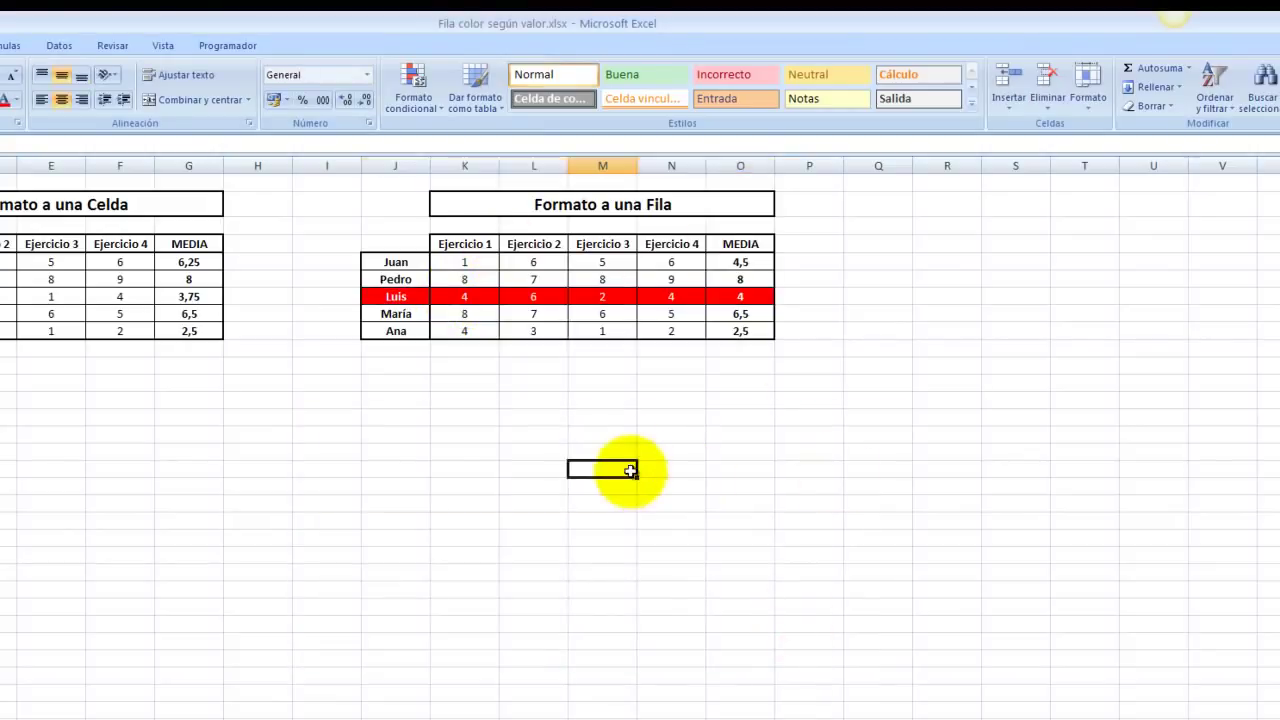